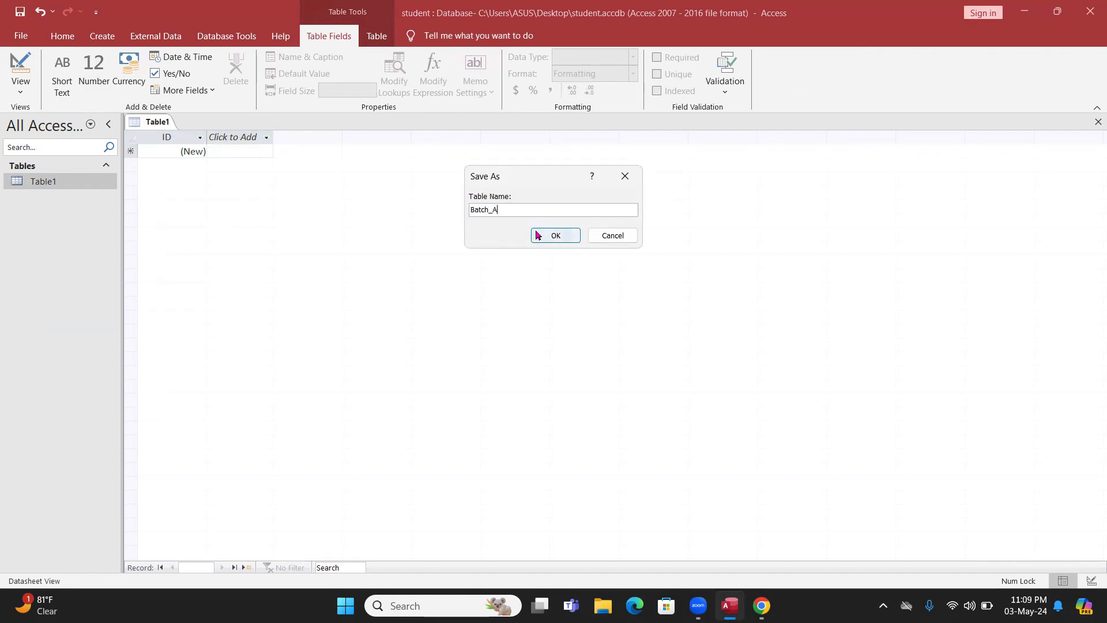
- Save the table as Batch_A and add a Short Text field named Name below the ID field
left_click(554, 235)
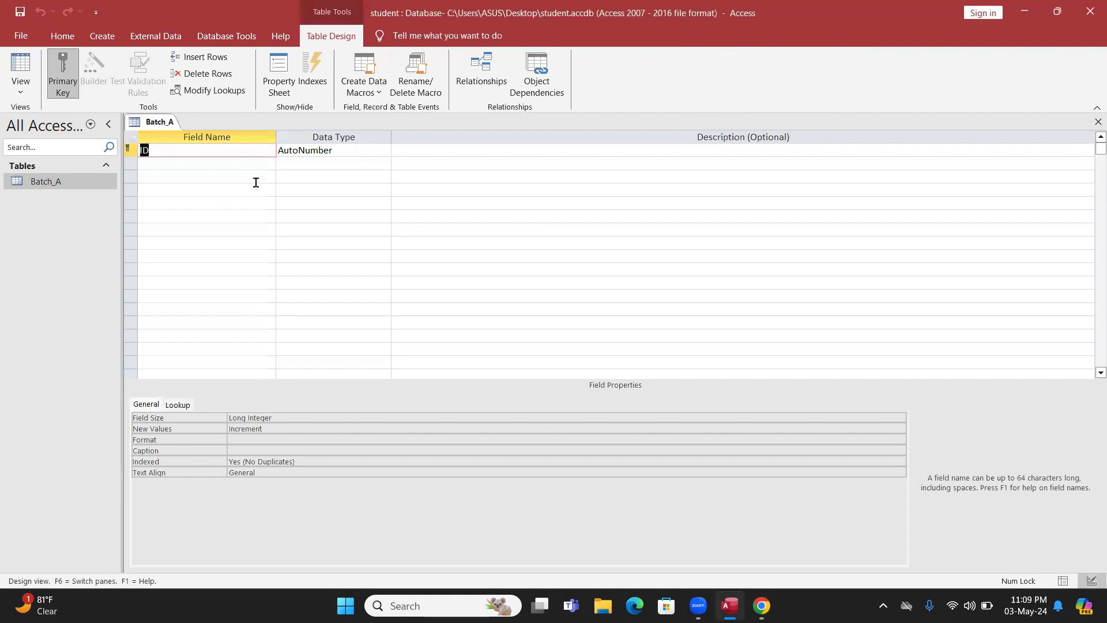
key("Tab")
key("Tab")
key("Tab")
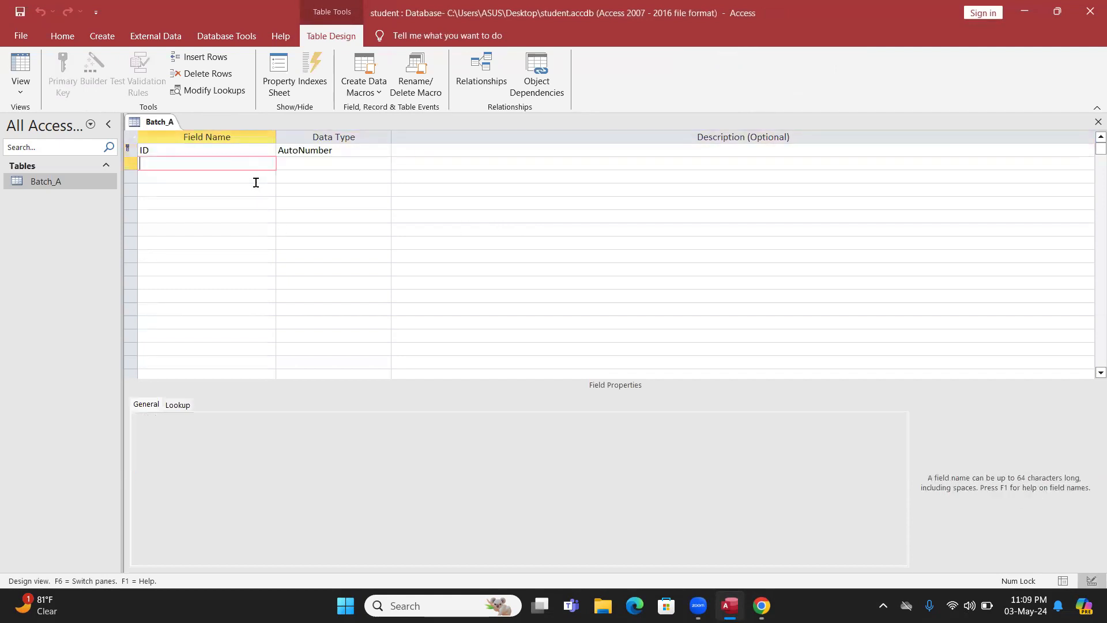
type("Name")
key("Tab")
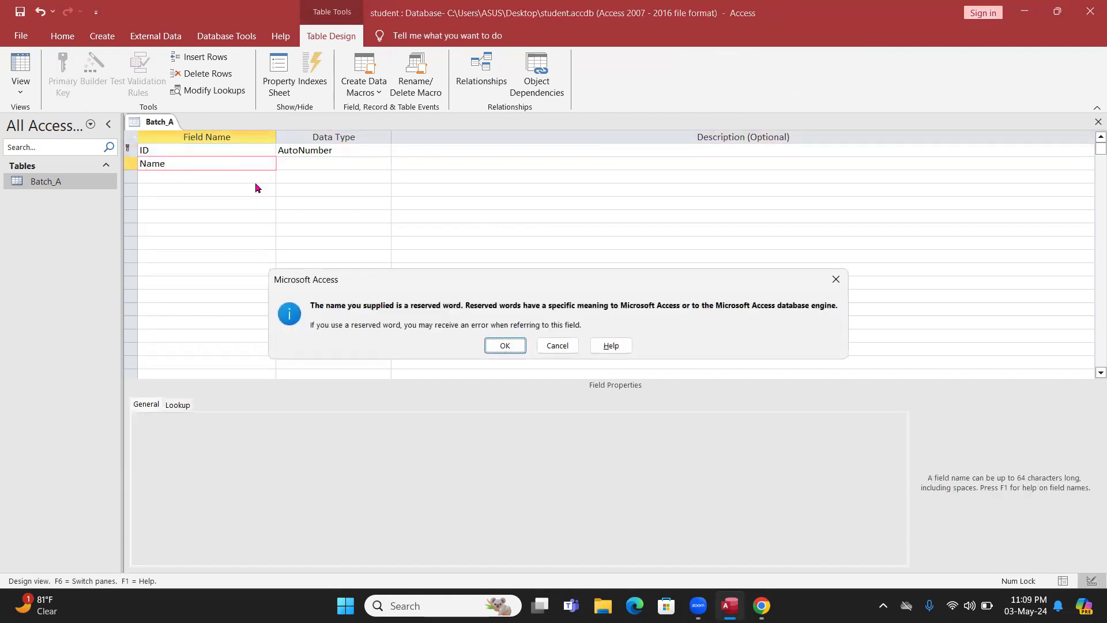
key("Return")
key("Tab")
key("Tab")
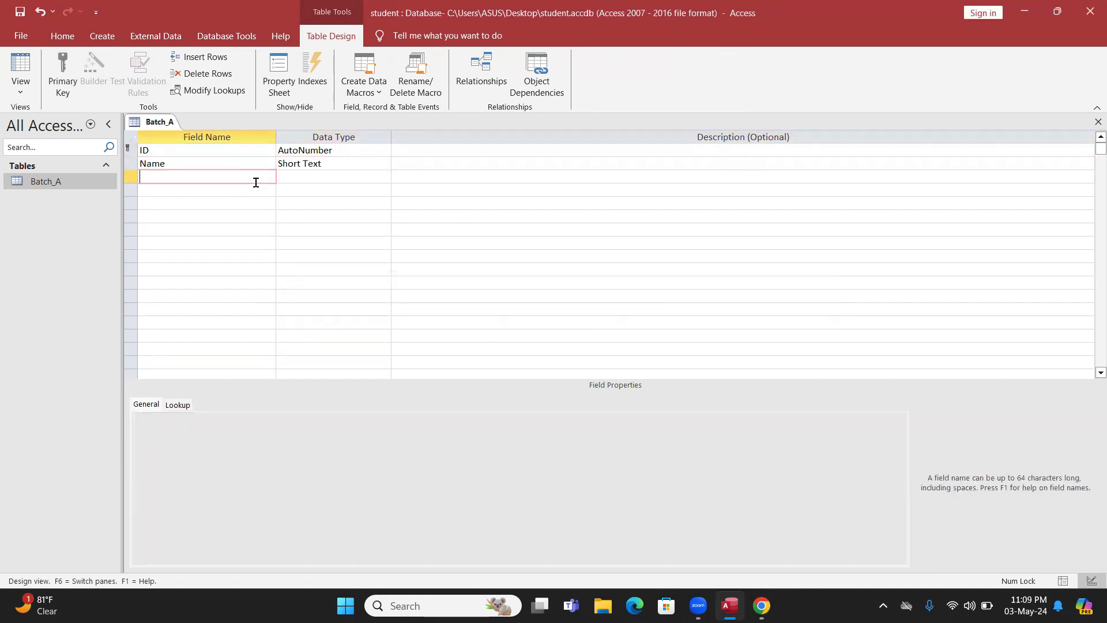
- Add a field named Age with the Number data type
key("Tab")
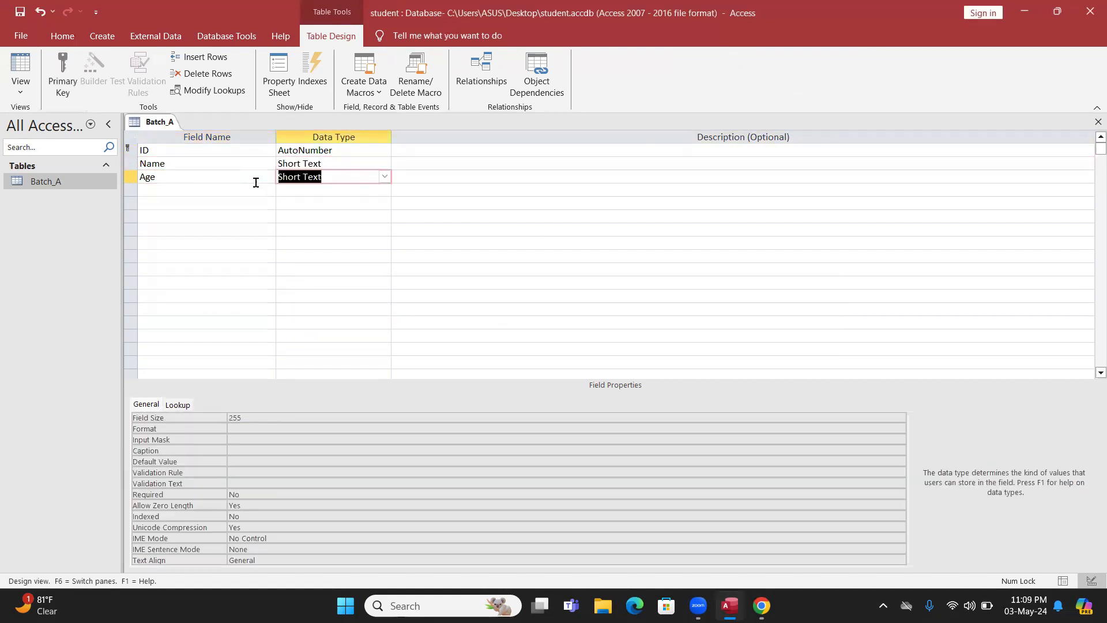
type("number")
key("Tab")
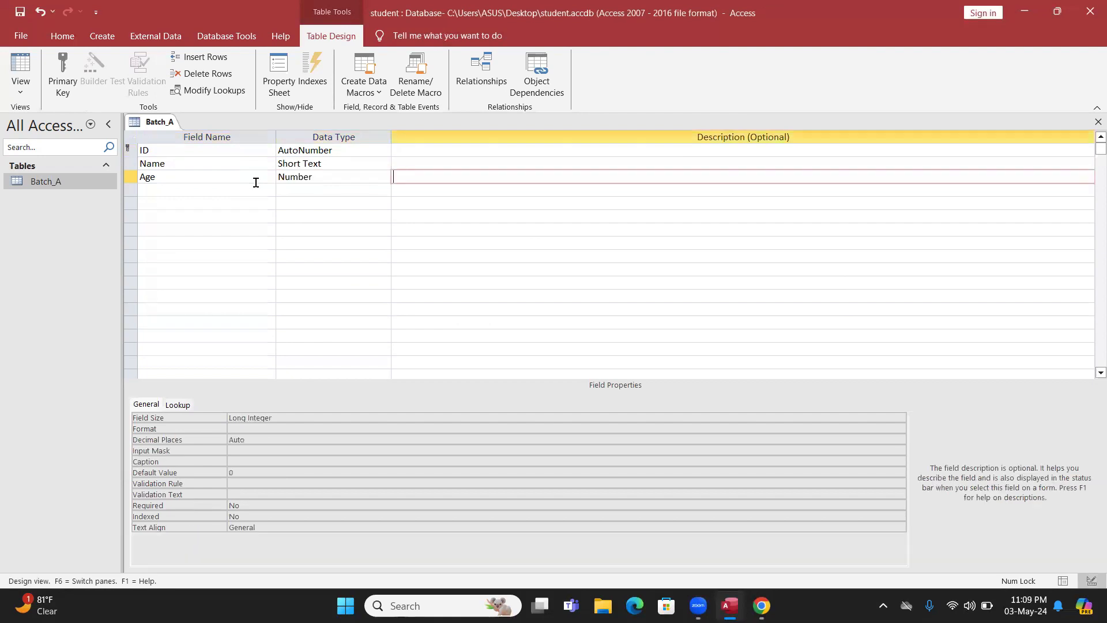
- Look up the BETWEEN operator in the validation rules article in Chrome and set the Age field's validation rule to BETWEEN 5 and 30
left_click(356, 180)
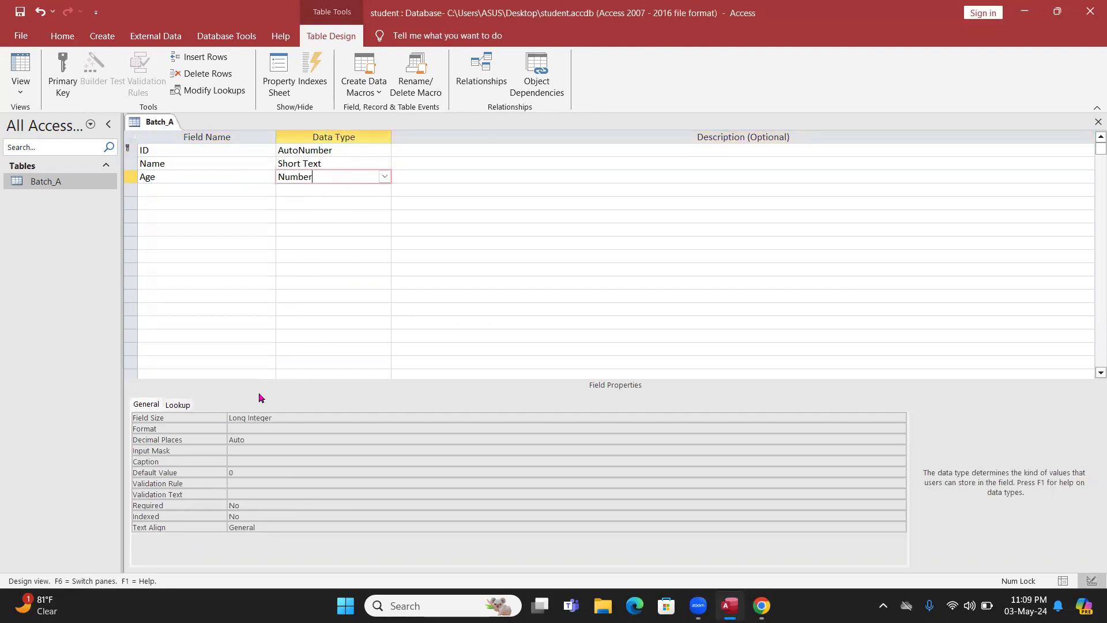
left_click(256, 480)
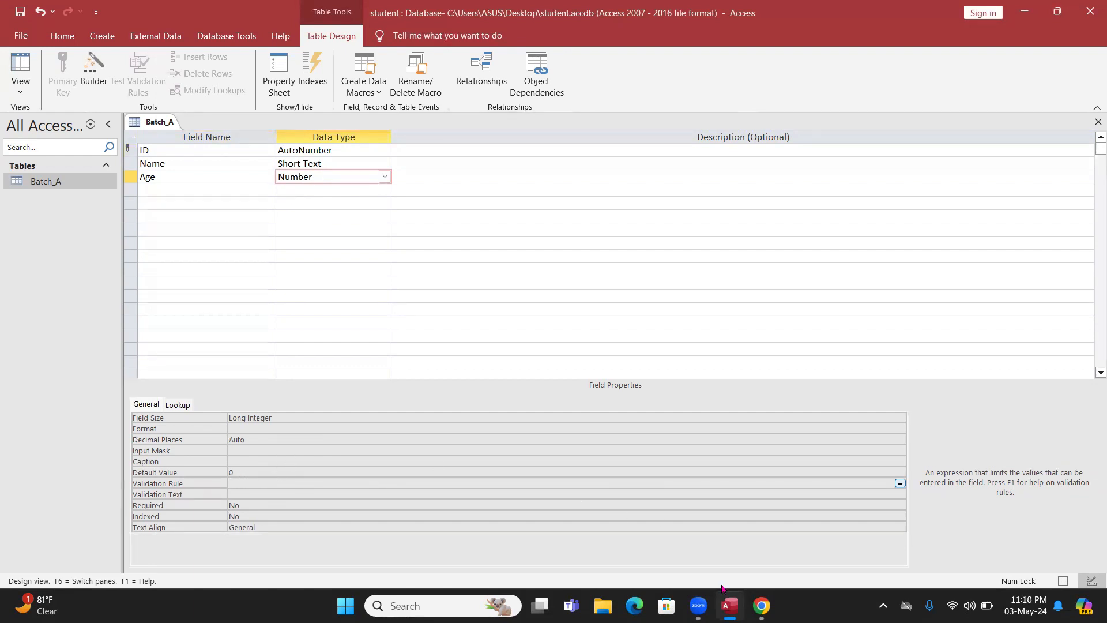
left_click(761, 605)
scroll(337, 241, "up", 20)
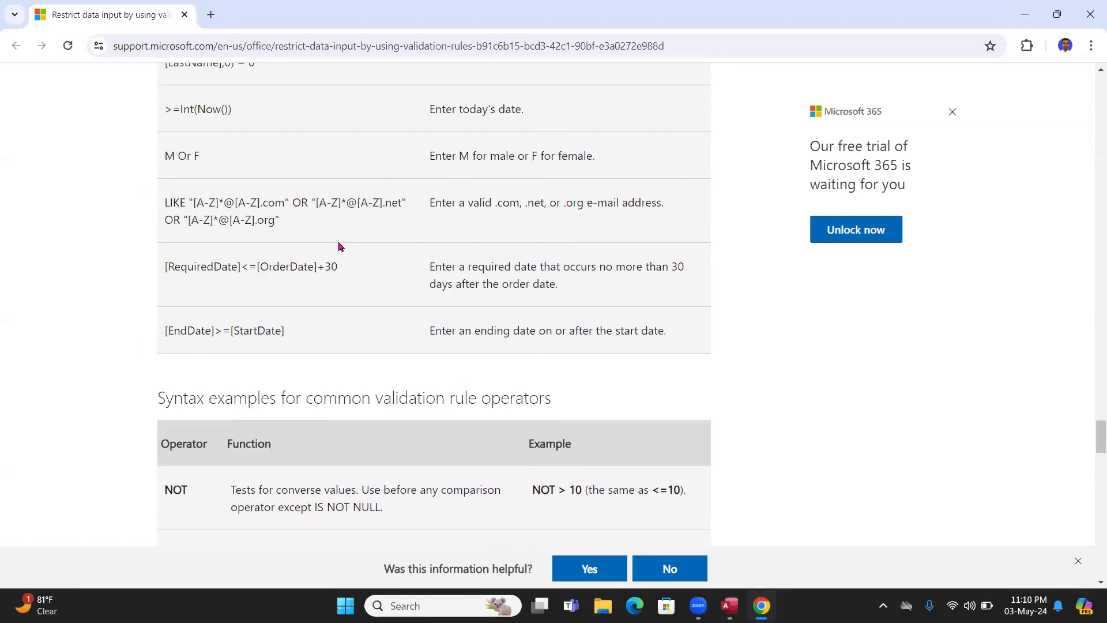
scroll(150, 67, "up", 4)
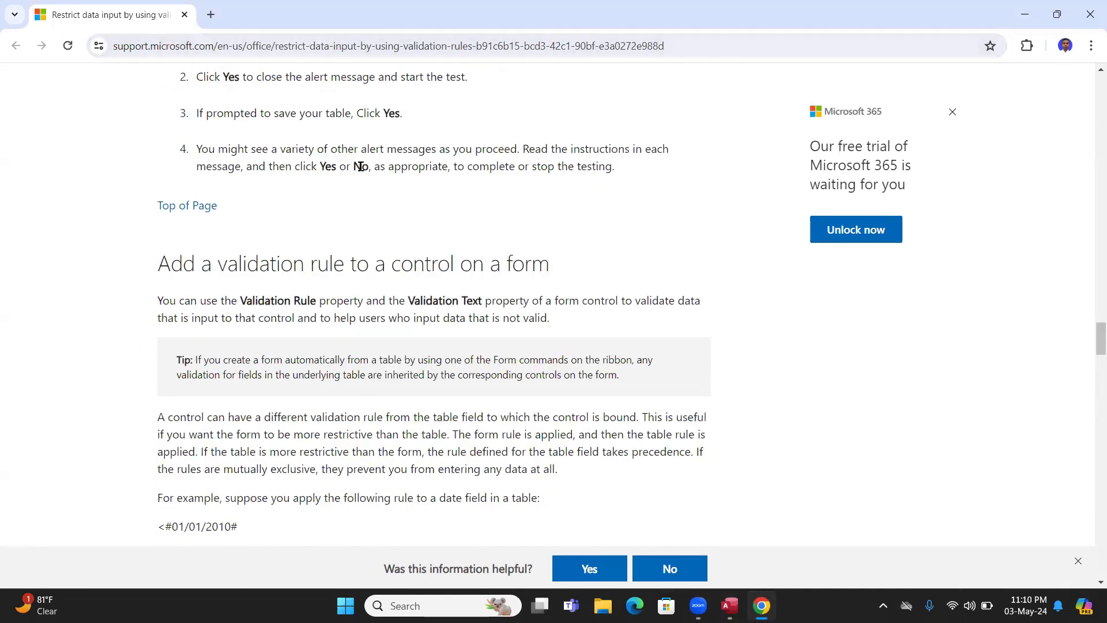
scroll(410, 236, "down", 3)
scroll(410, 240, "down", 19)
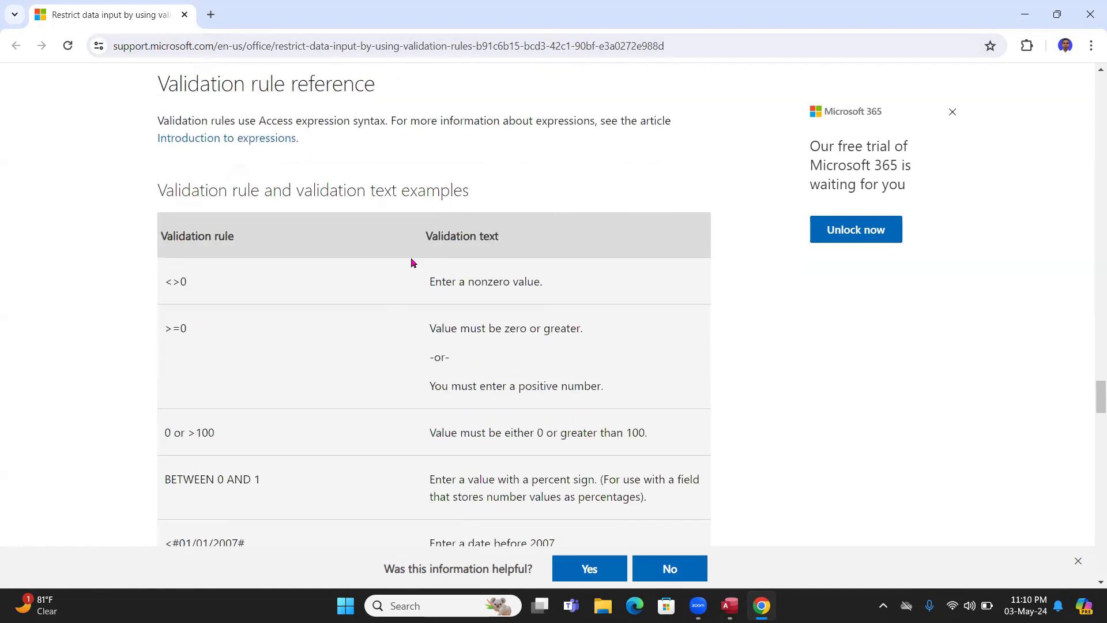
scroll(346, 319, "down", 6)
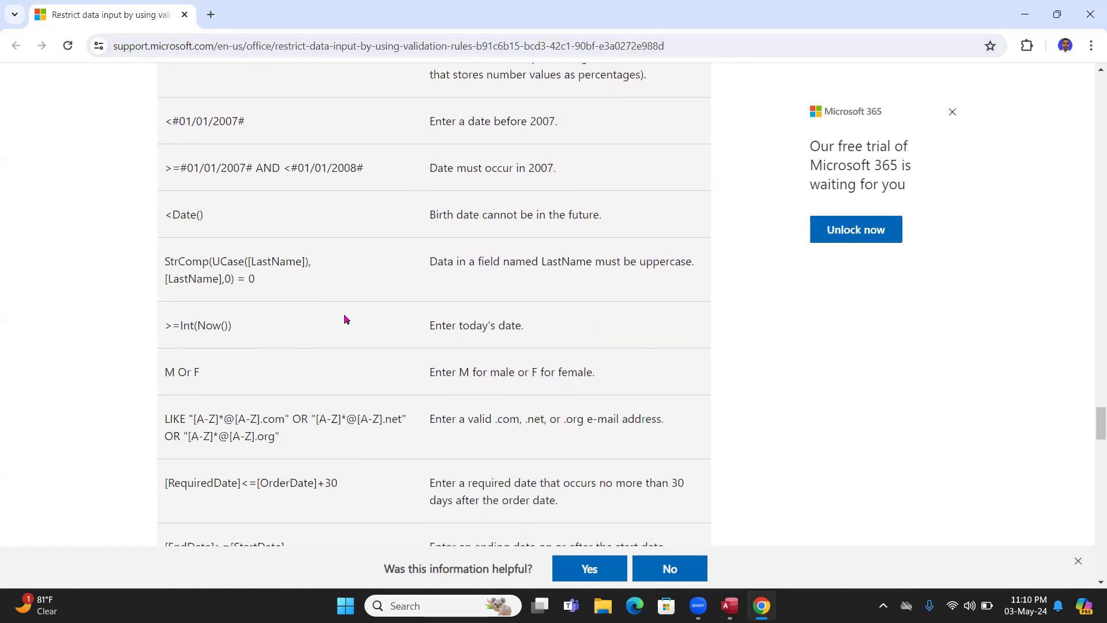
scroll(345, 319, "down", 6)
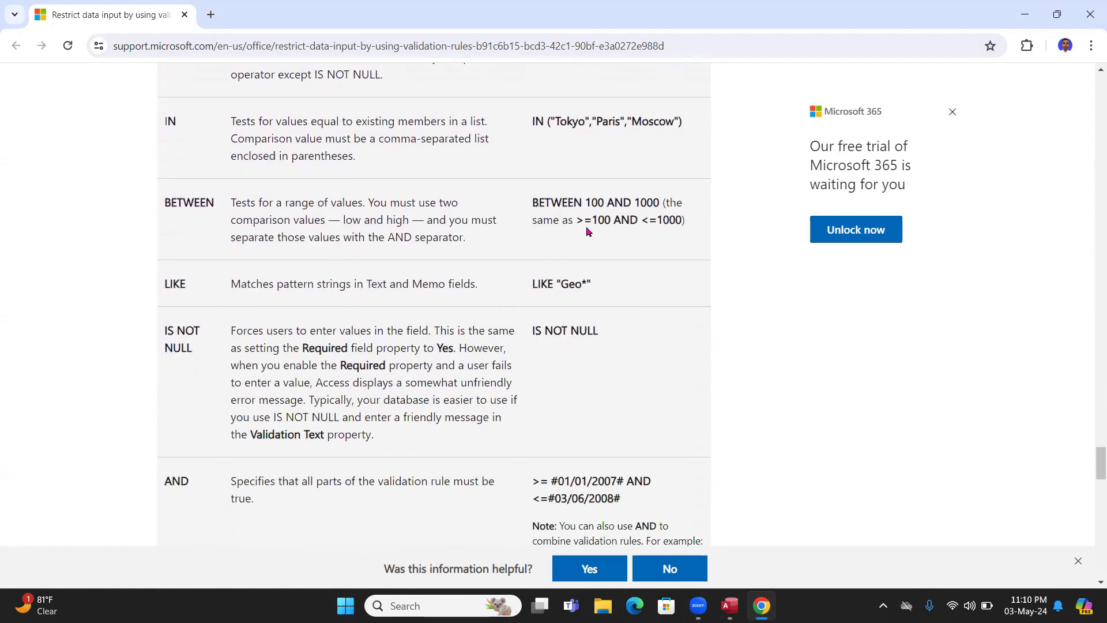
left_click_drag(531, 202, 662, 203)
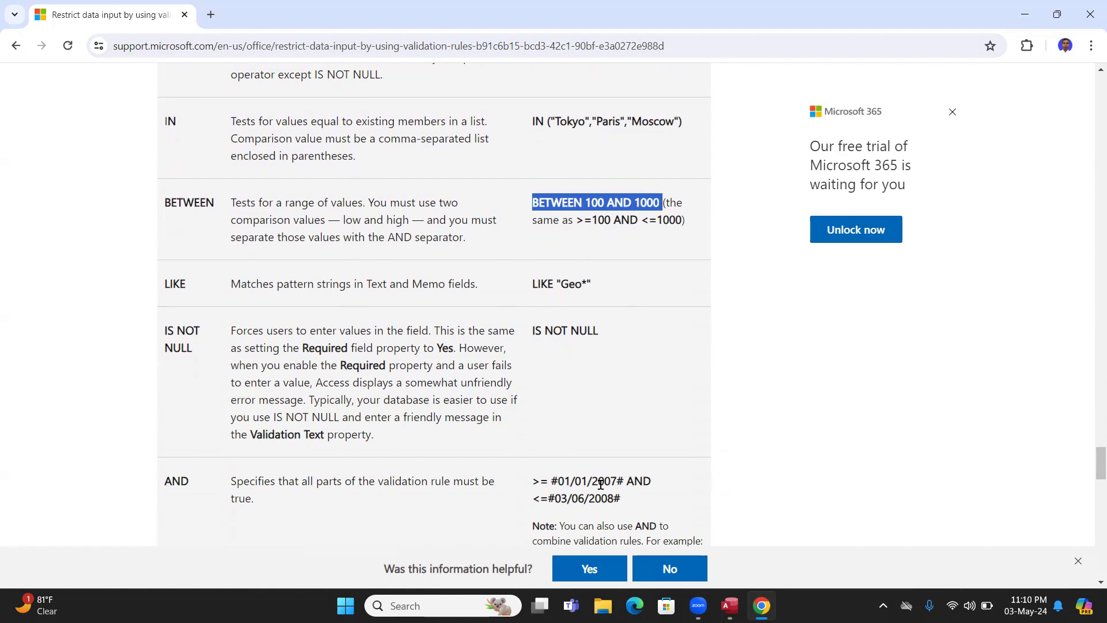
left_click(723, 597)
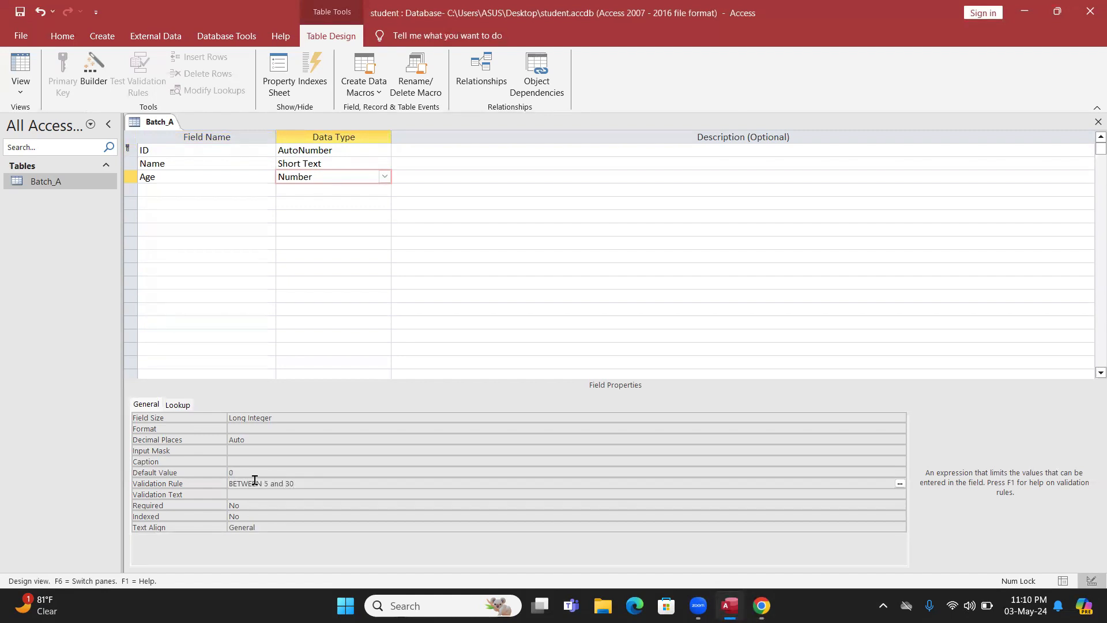
- Add a Department field and start the Lookup Wizard for it, choosing to type in the lookup values
left_click(204, 192)
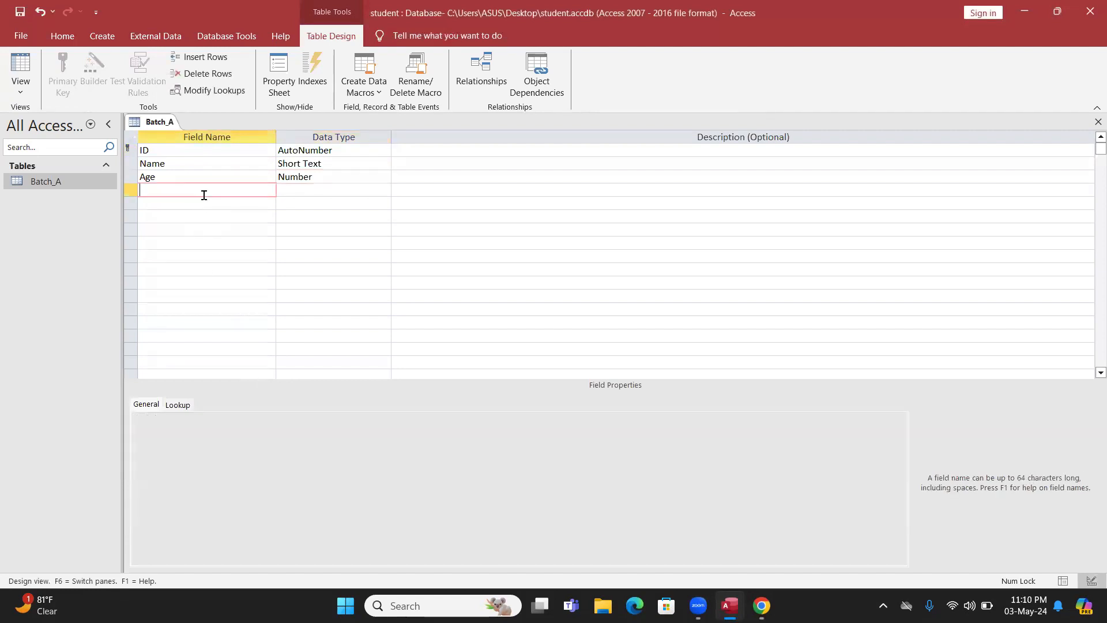
type("Department")
key("Tab")
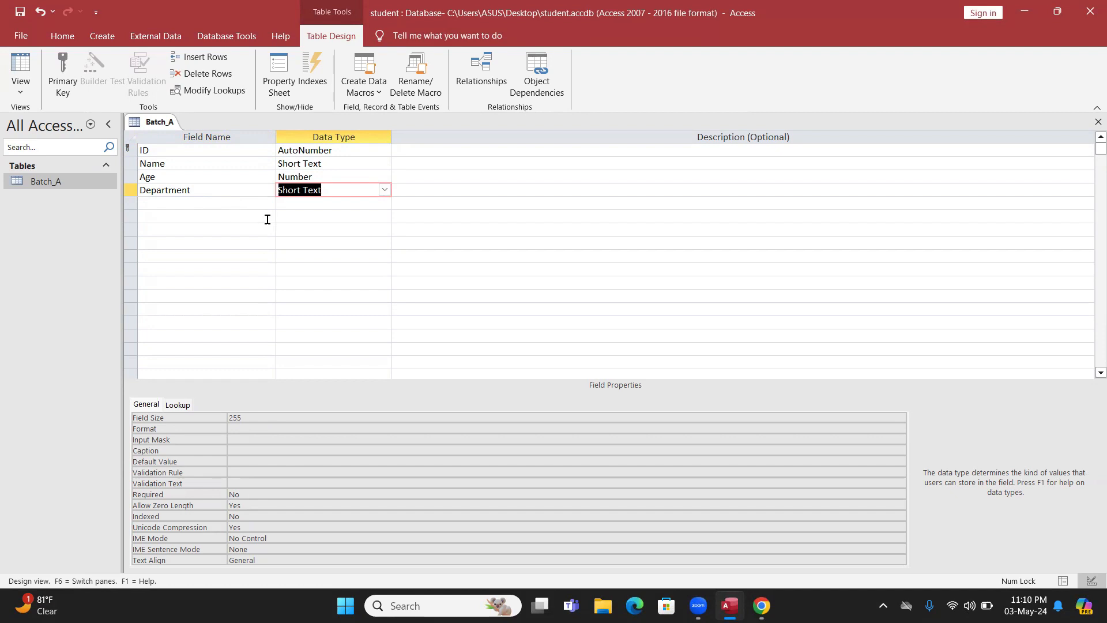
left_click(384, 190)
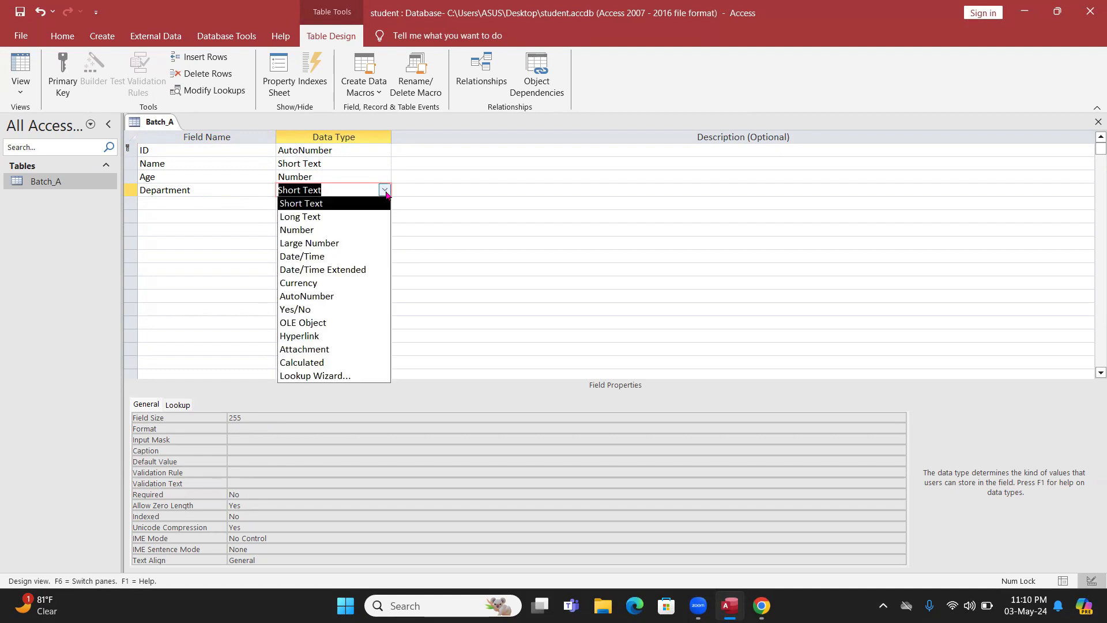
left_click(324, 373)
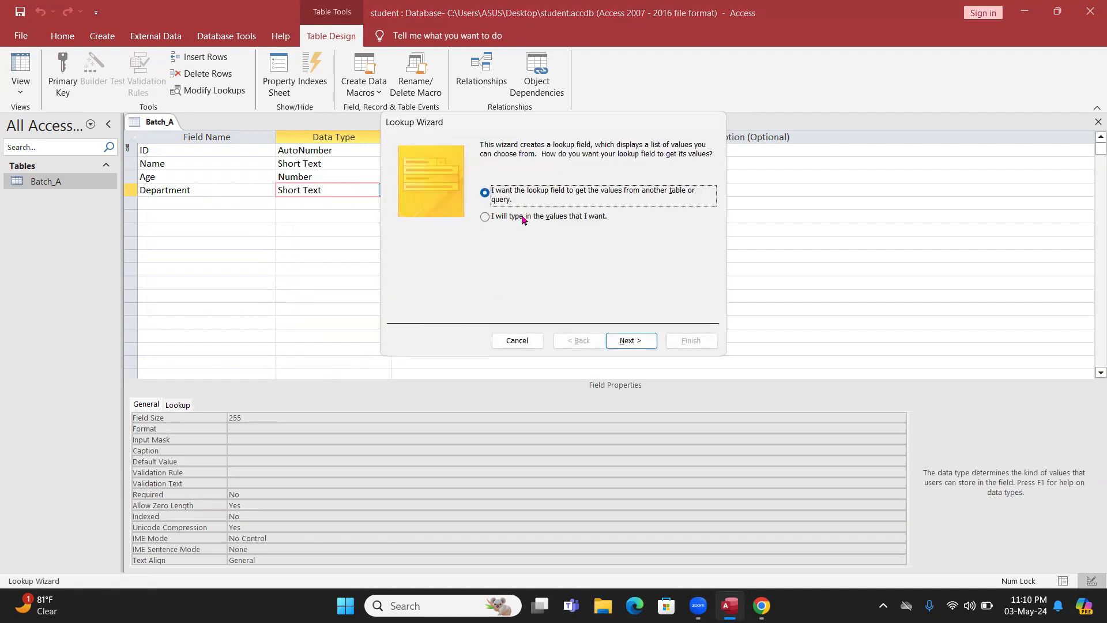
left_click(495, 218)
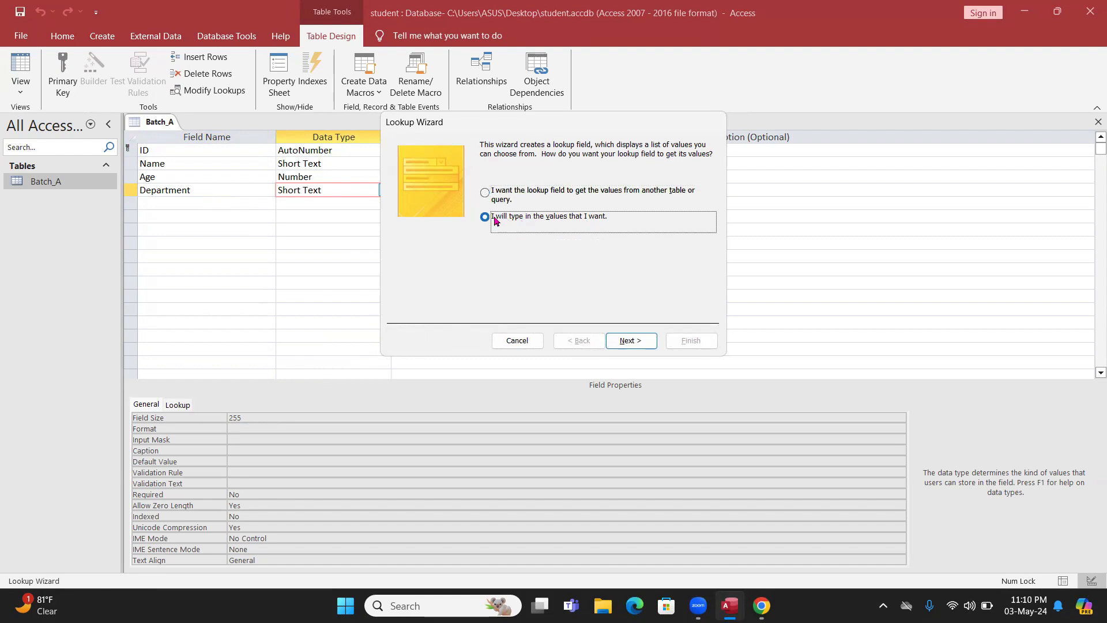
left_click(614, 338)
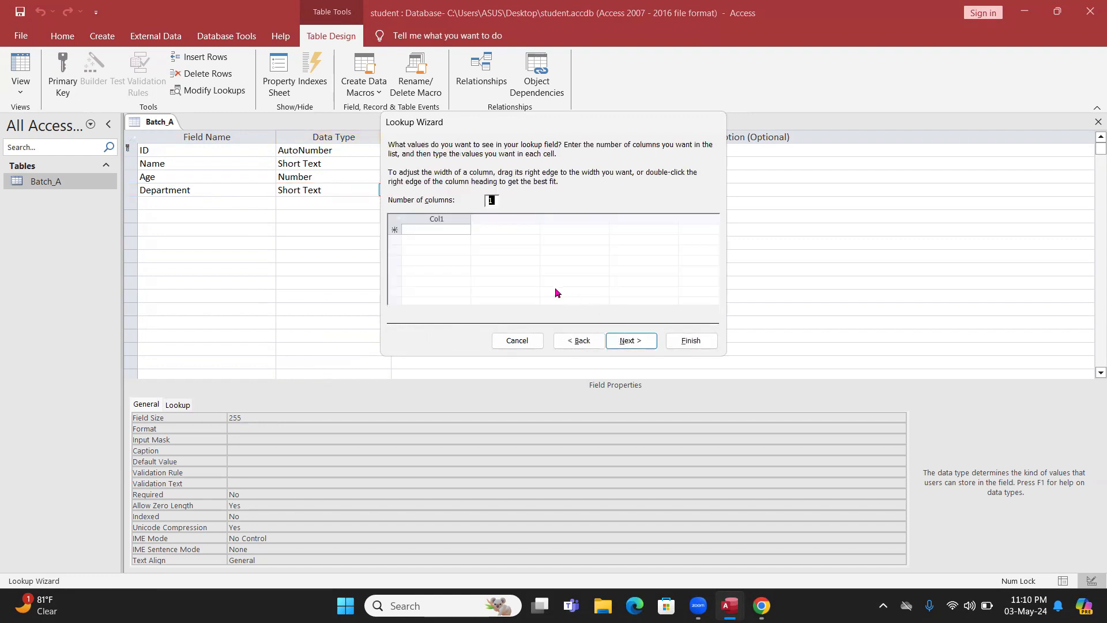
- Enter CSE, ME and IPE as the Department lookup values in a single column
left_click(440, 229)
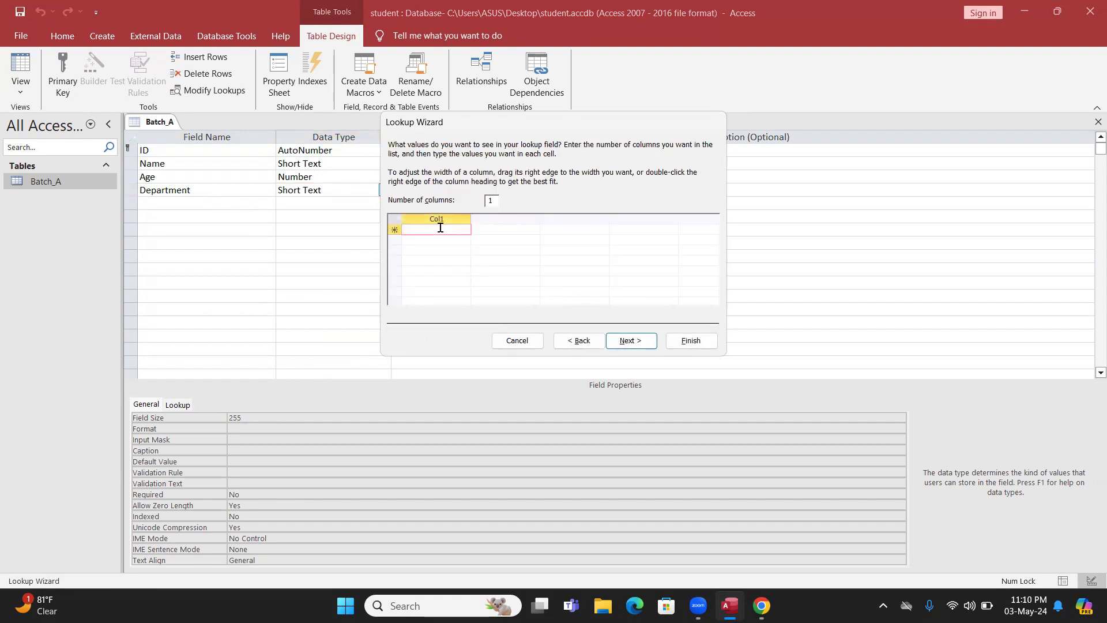
type("CSE")
key("Return")
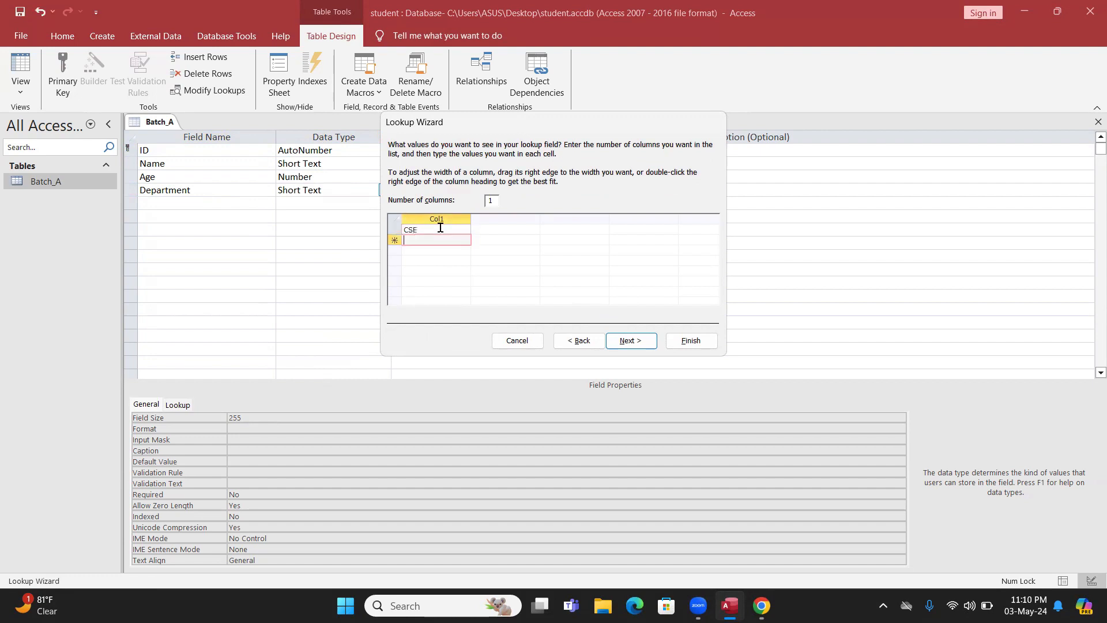
type("ME")
key("Return")
type("IPE")
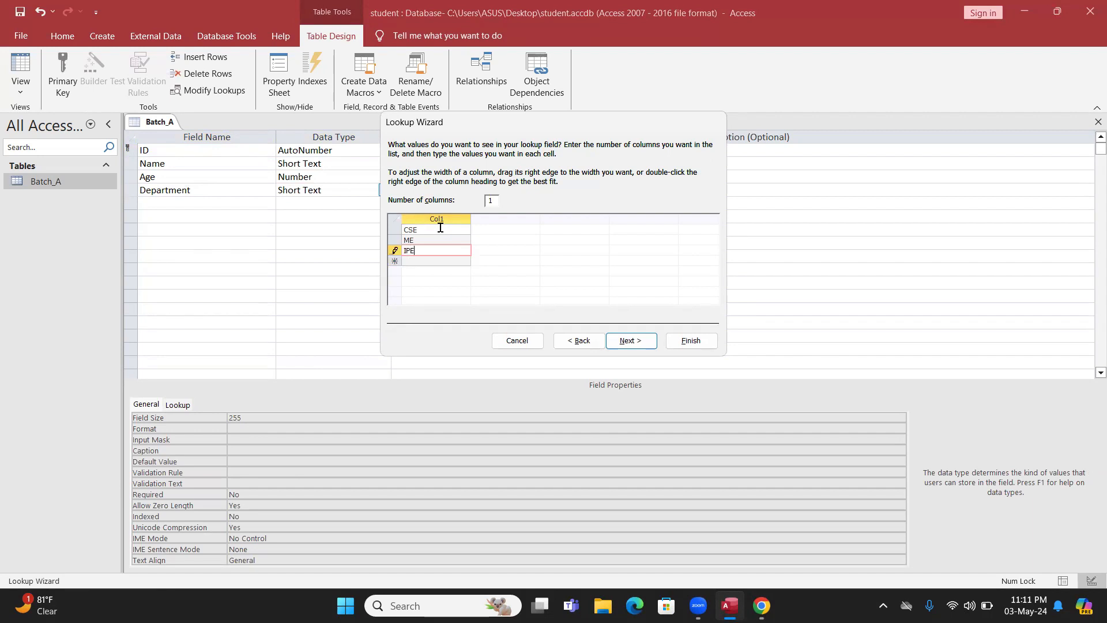
- Limit Department entries to the list and finish the Lookup Wizard, keeping Department as the label
left_click(629, 341)
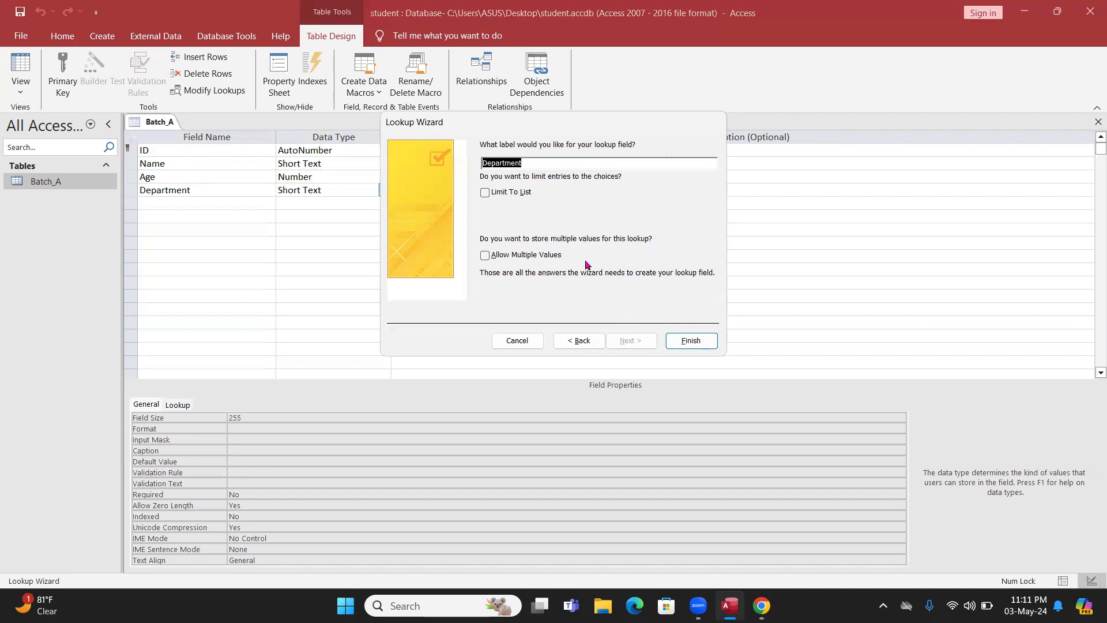
left_click(485, 193)
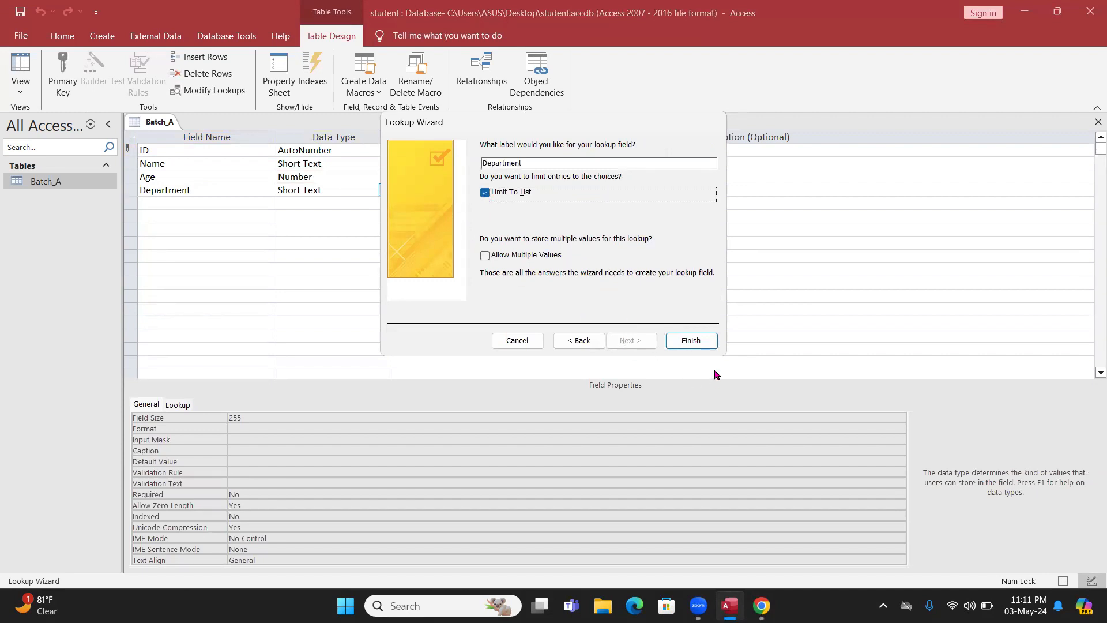
left_click(692, 340)
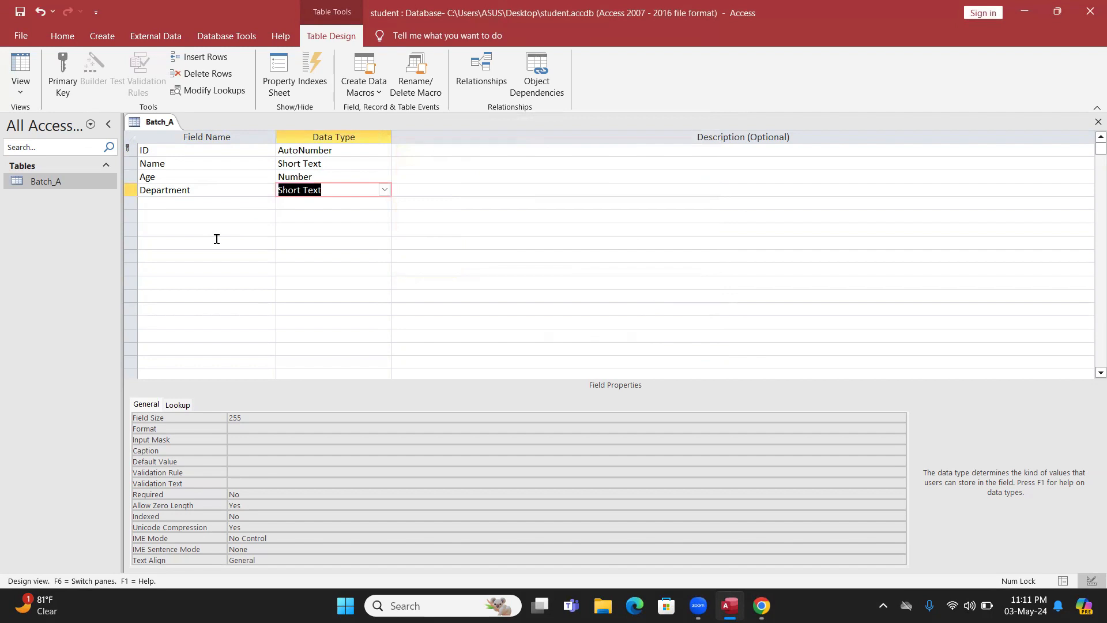
- Add a field named Physics with the Number data type below Department
left_click(207, 203)
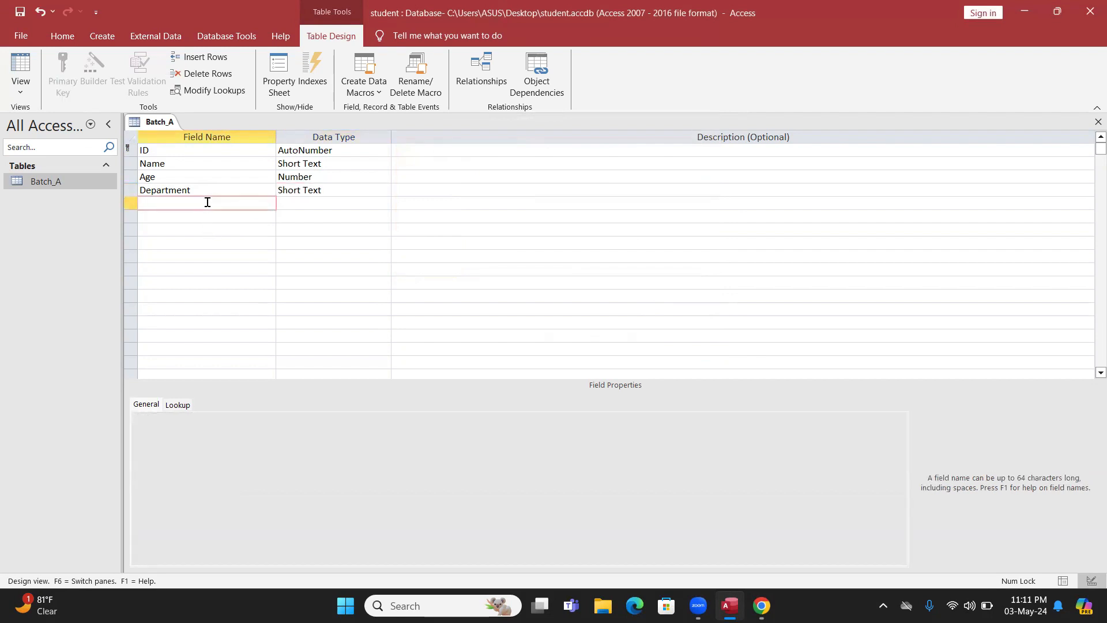
type("Physics")
key("Tab")
type("n")
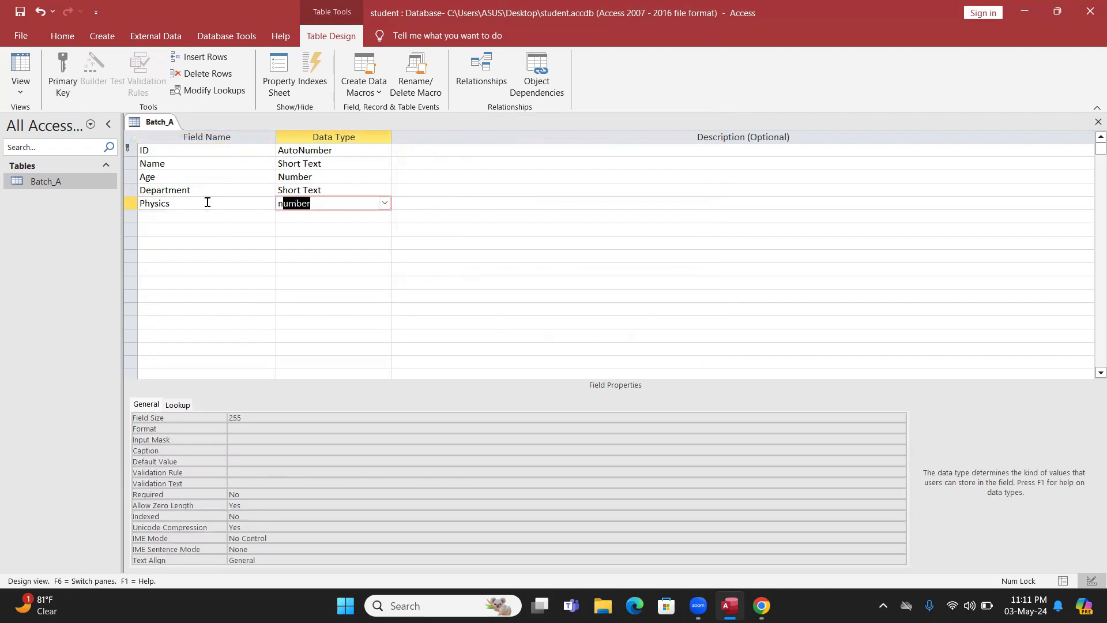
key("Tab")
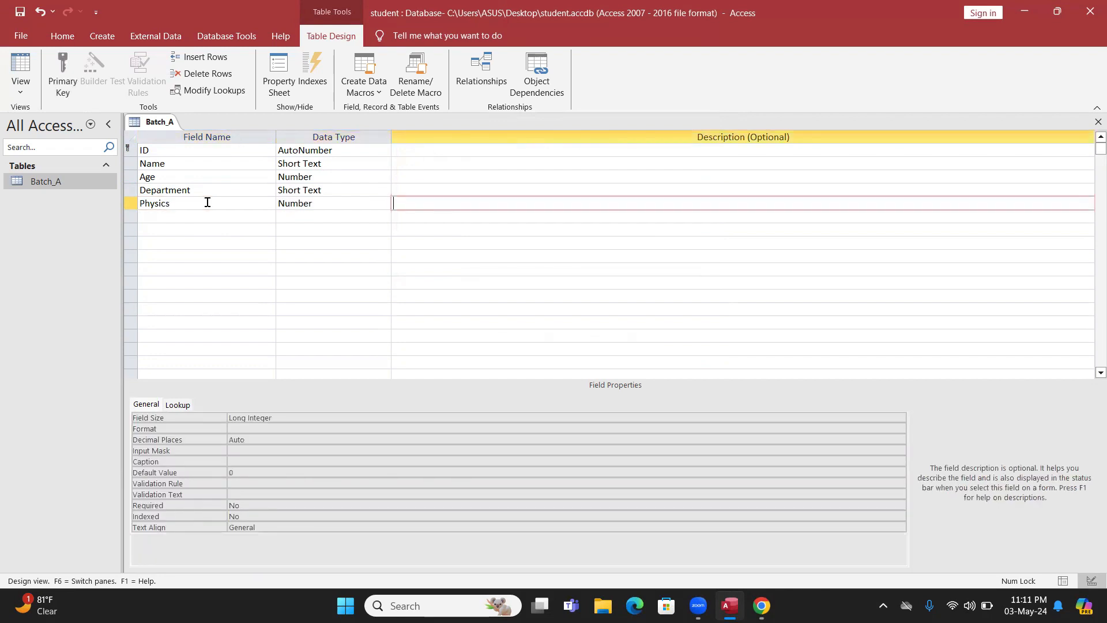
- Set the Physics field's size to Double
left_click(317, 206)
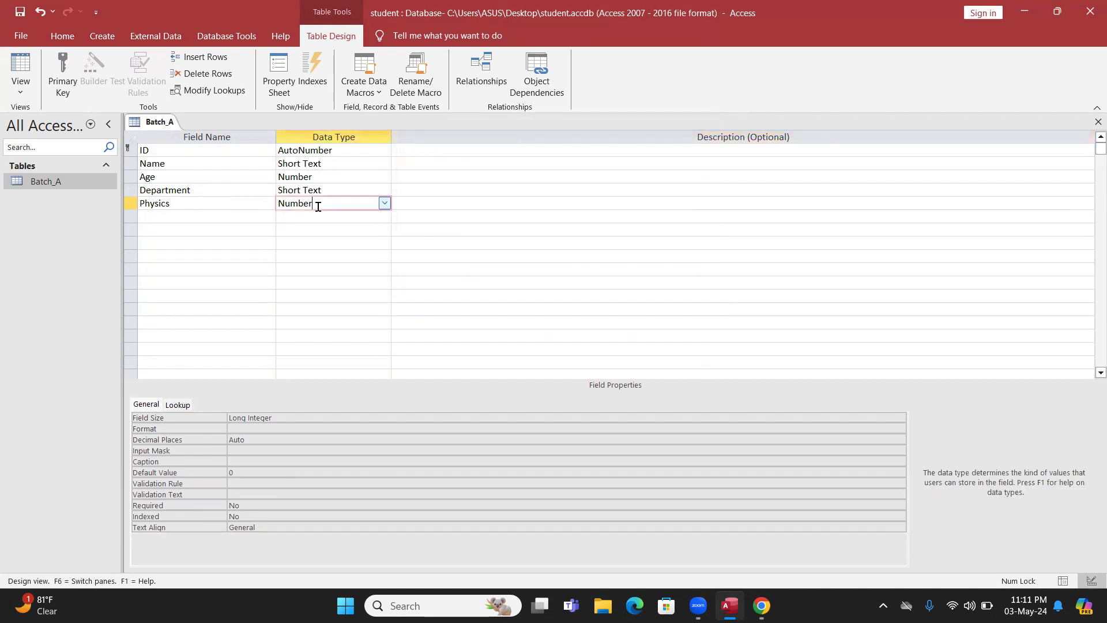
left_click(282, 419)
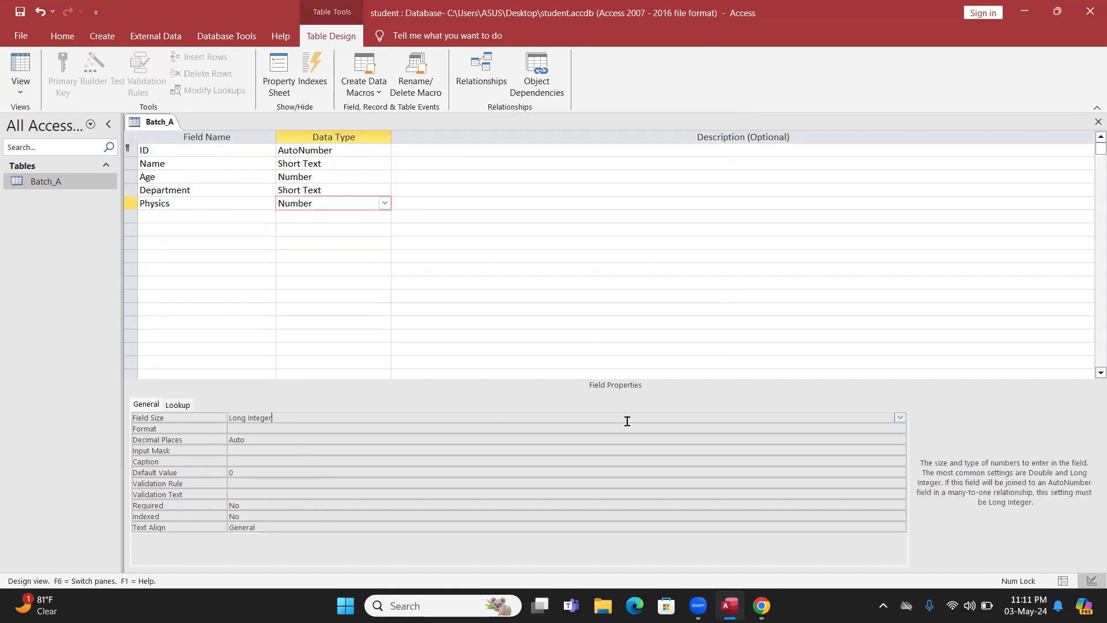
left_click(899, 417)
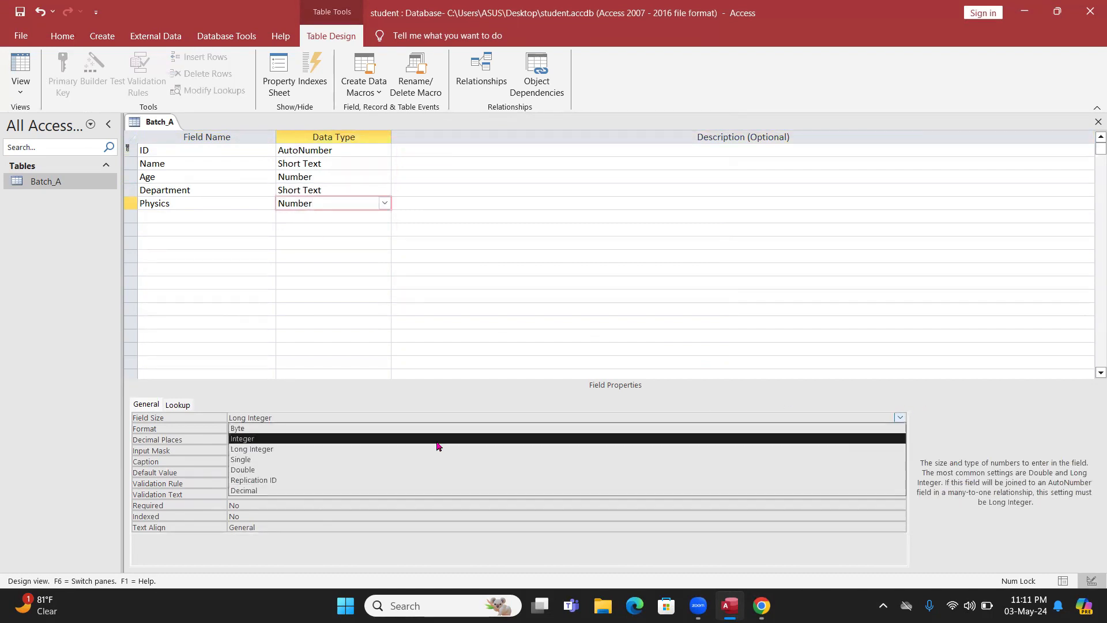
left_click(317, 470)
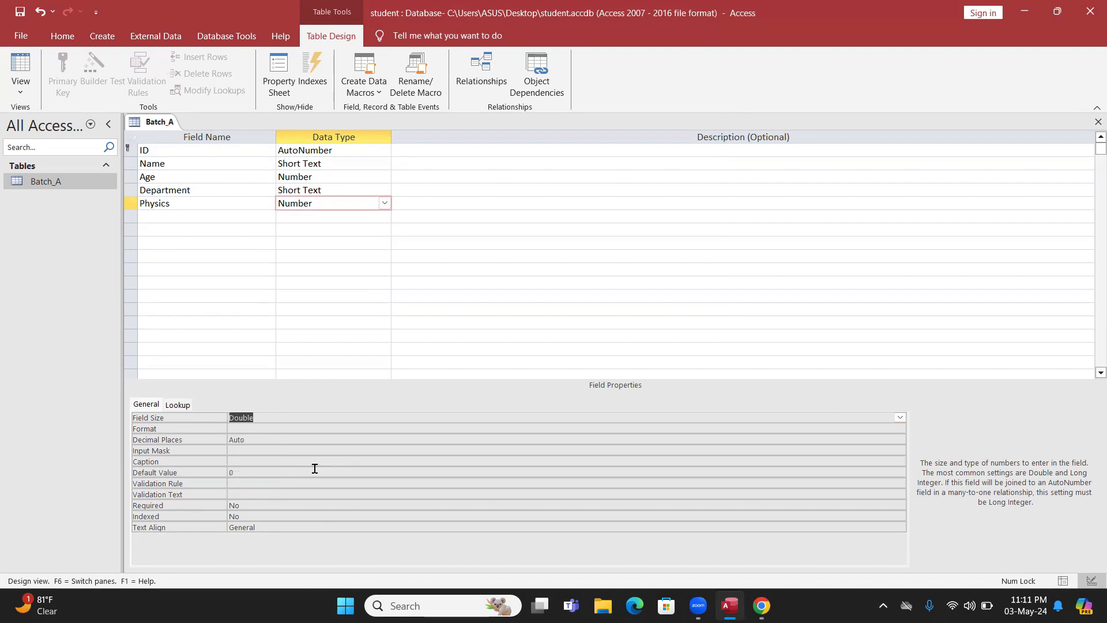
left_click(289, 447)
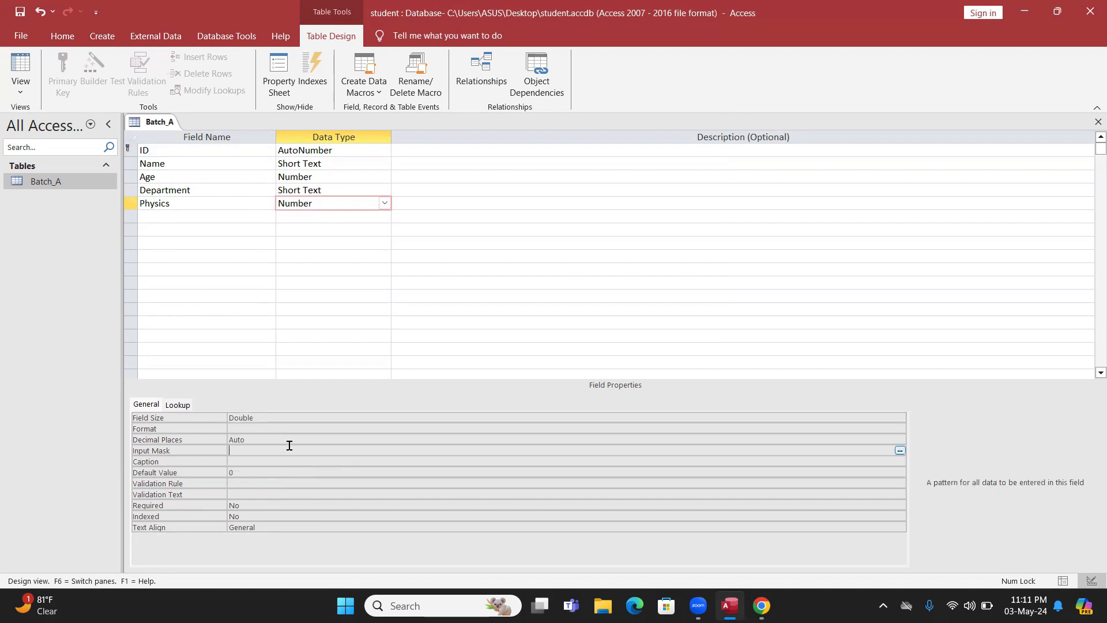
- Set the Physics field's decimal places to 2
left_click(874, 440)
left_click(900, 440)
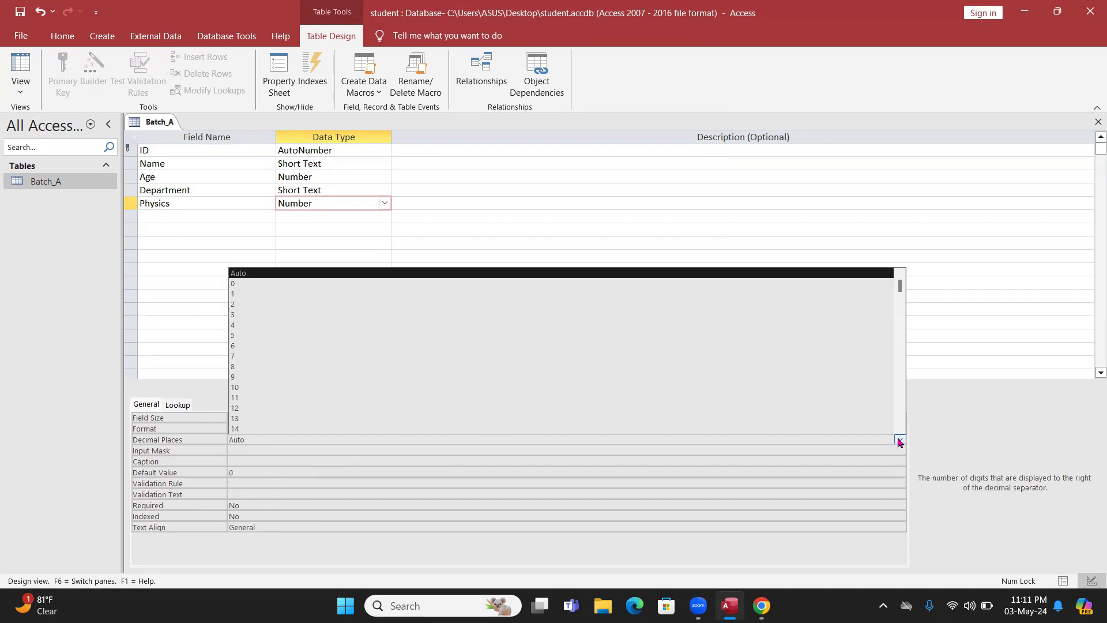
left_click(249, 304)
- Add a field named Chemistry with the Number data type below Physics
left_click(208, 222)
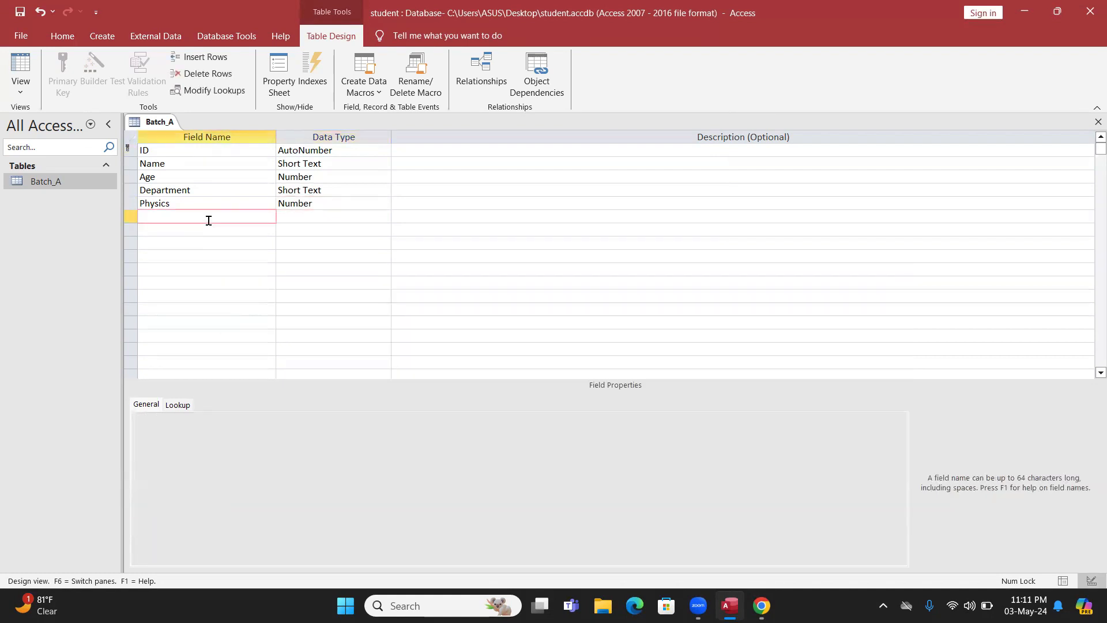
type("Chemistry")
key("Tab")
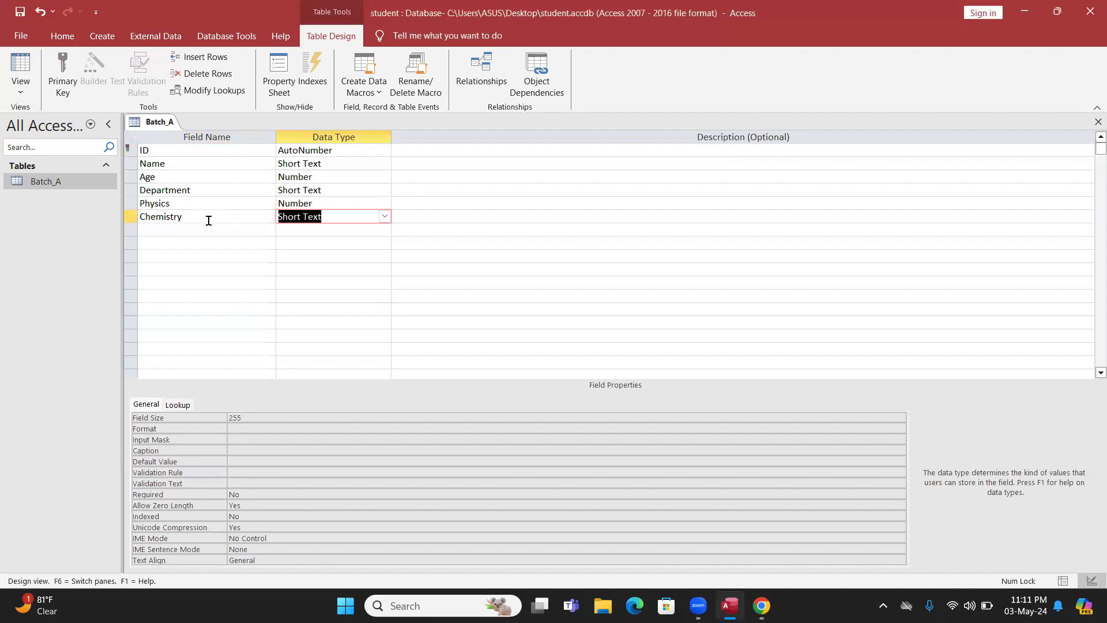
left_click(384, 217)
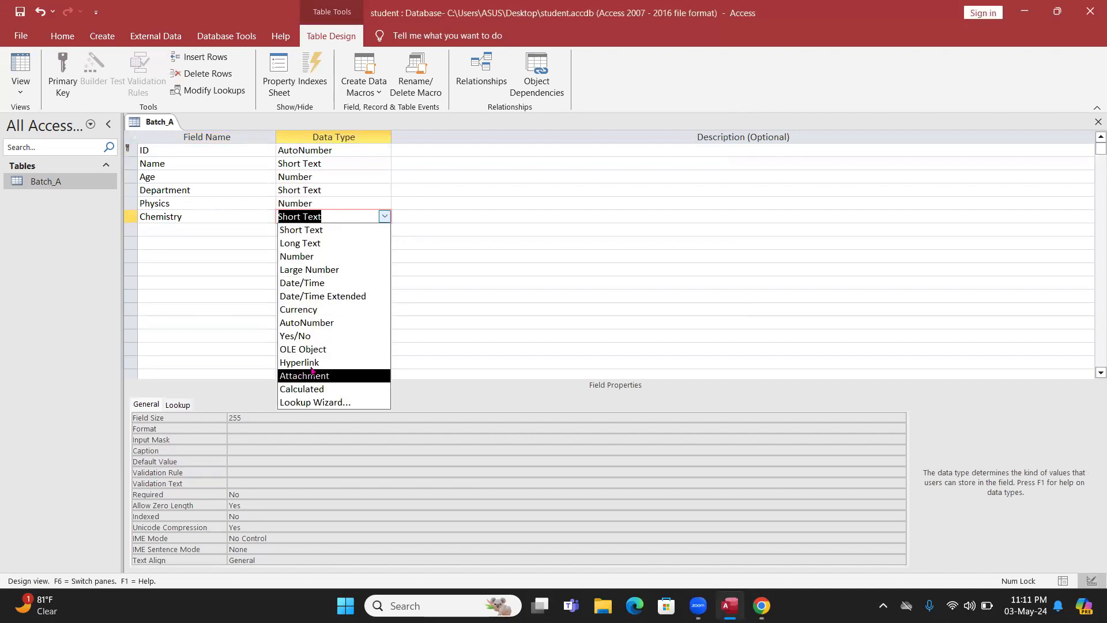
left_click(306, 256)
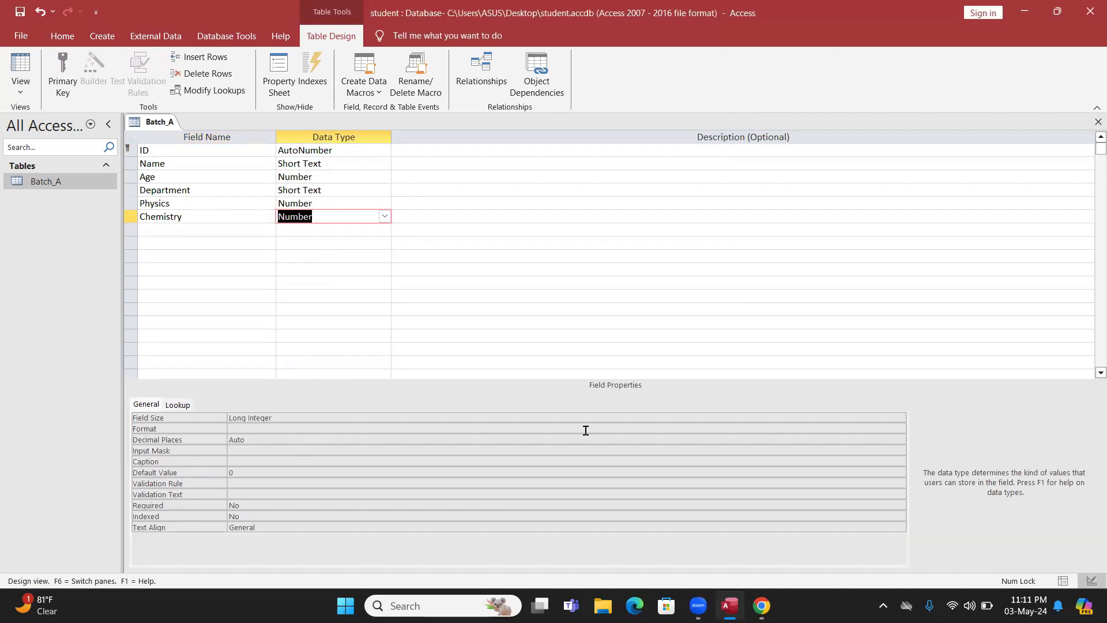
- Set the Chemistry field's size to Double with 2 decimal places
left_click(899, 417)
left_click(900, 417)
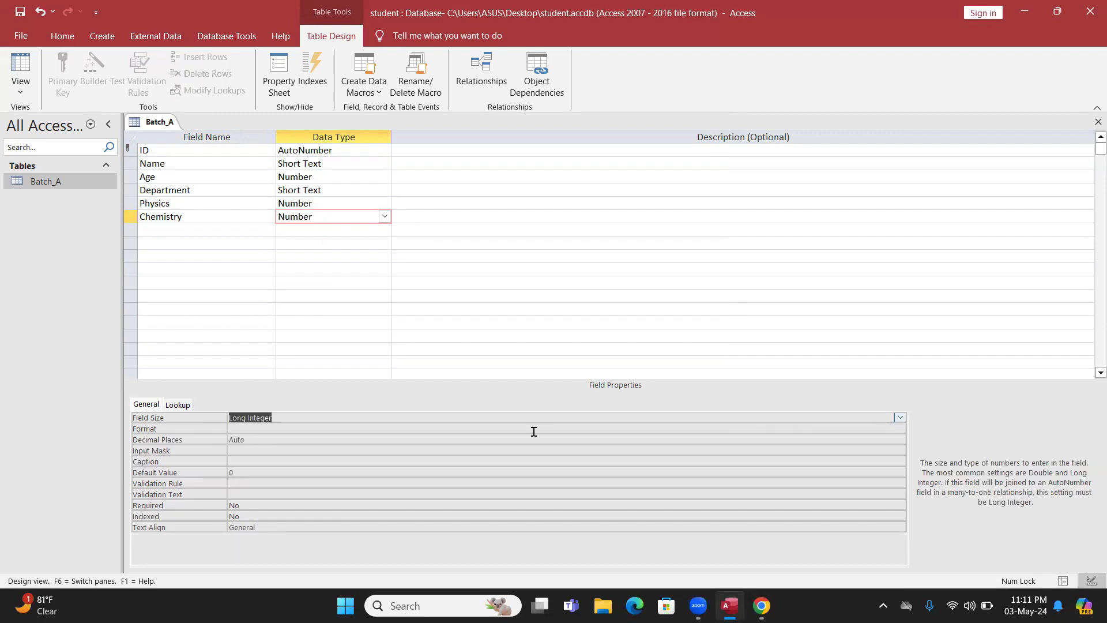
left_click(899, 418)
left_click(276, 468)
left_click(891, 440)
left_click(900, 440)
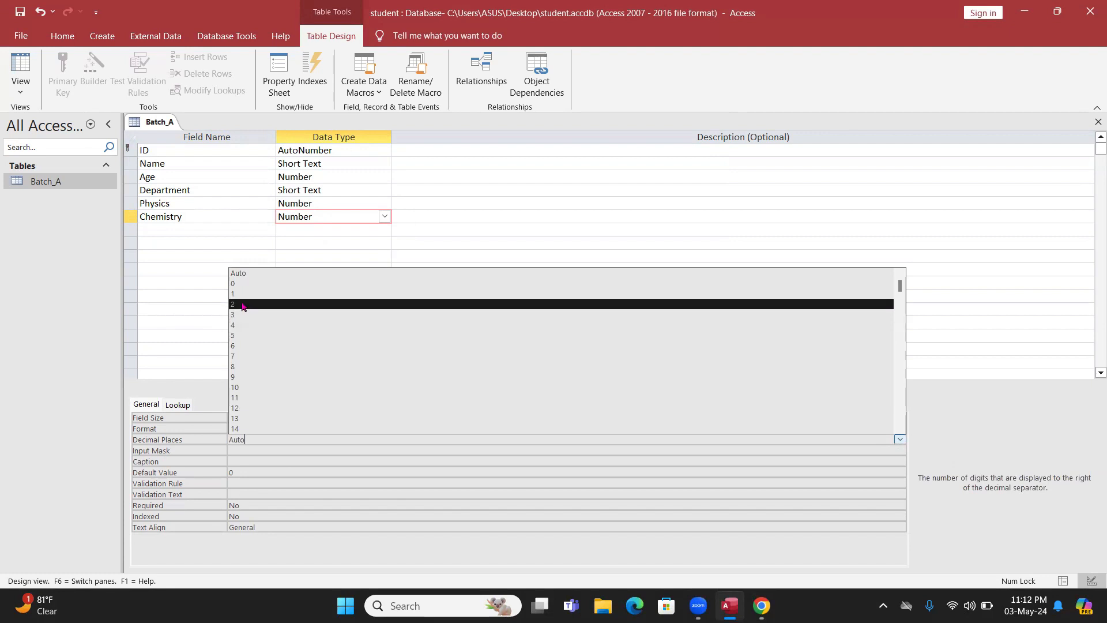
left_click(242, 304)
- Add a field named Bangla with the Number data type below Chemistry
left_click(221, 228)
type("ban")
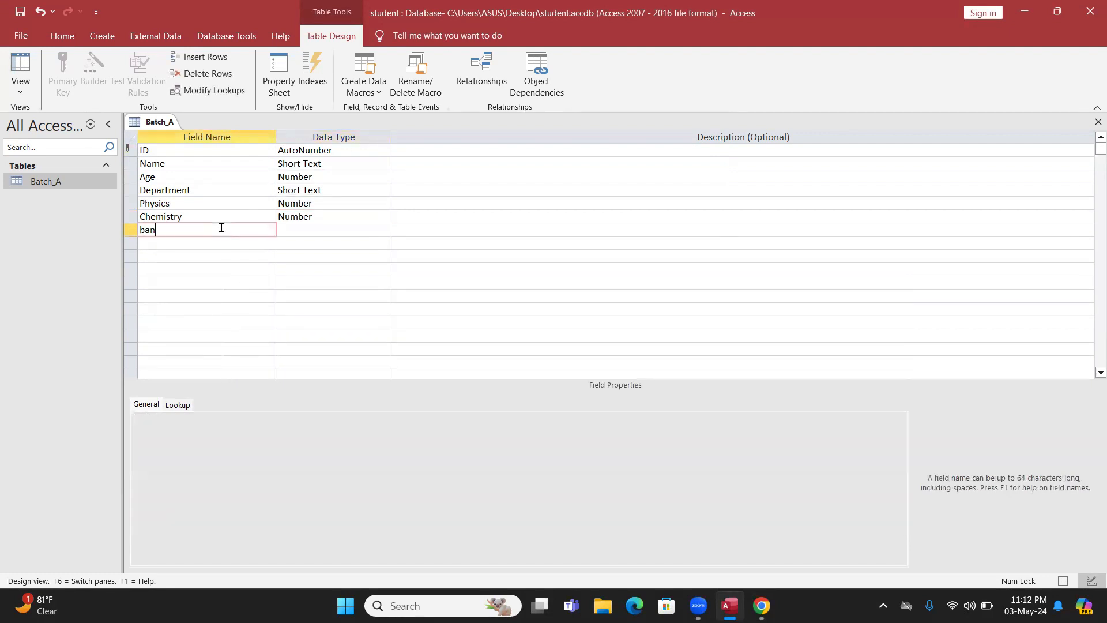
key("BackSpace")
key("BackSpace")
key("BackSpace")
type("Bangla")
key("Tab")
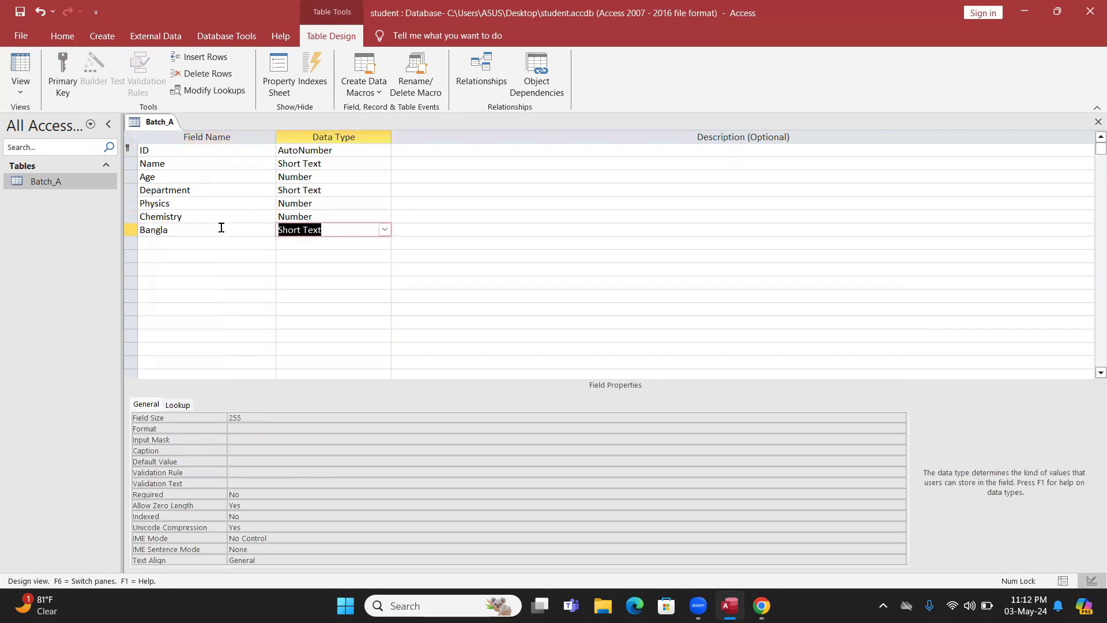
type("Number")
key("Tab")
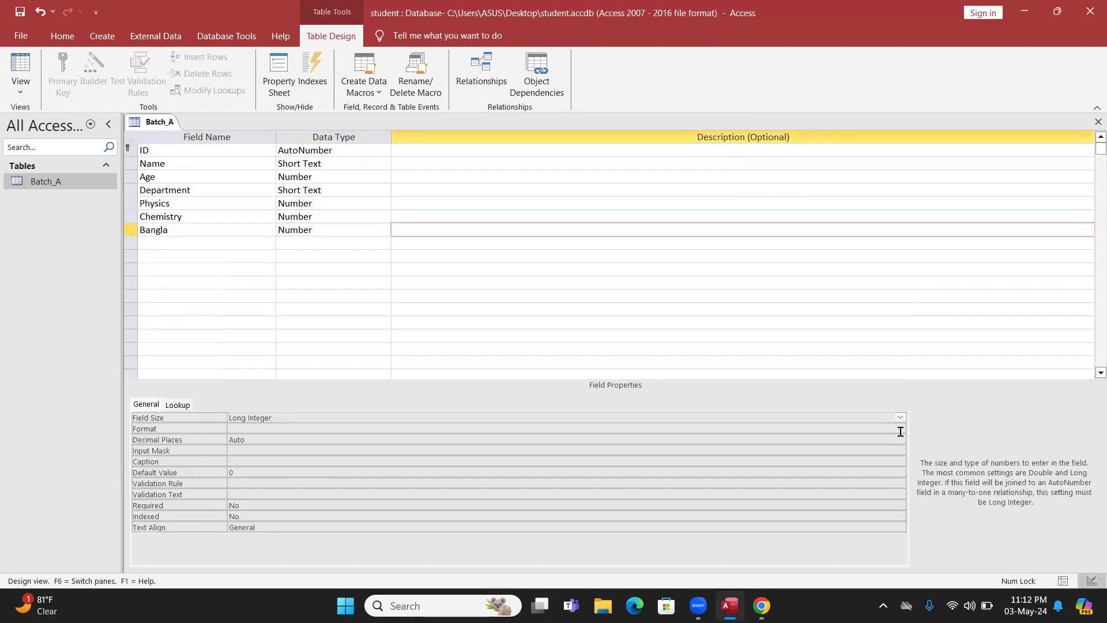
- Set the Bangla field's size to Double with 2 decimal places
left_click(900, 417)
left_click(288, 472)
left_click(744, 439)
left_click(900, 439)
left_click(279, 315)
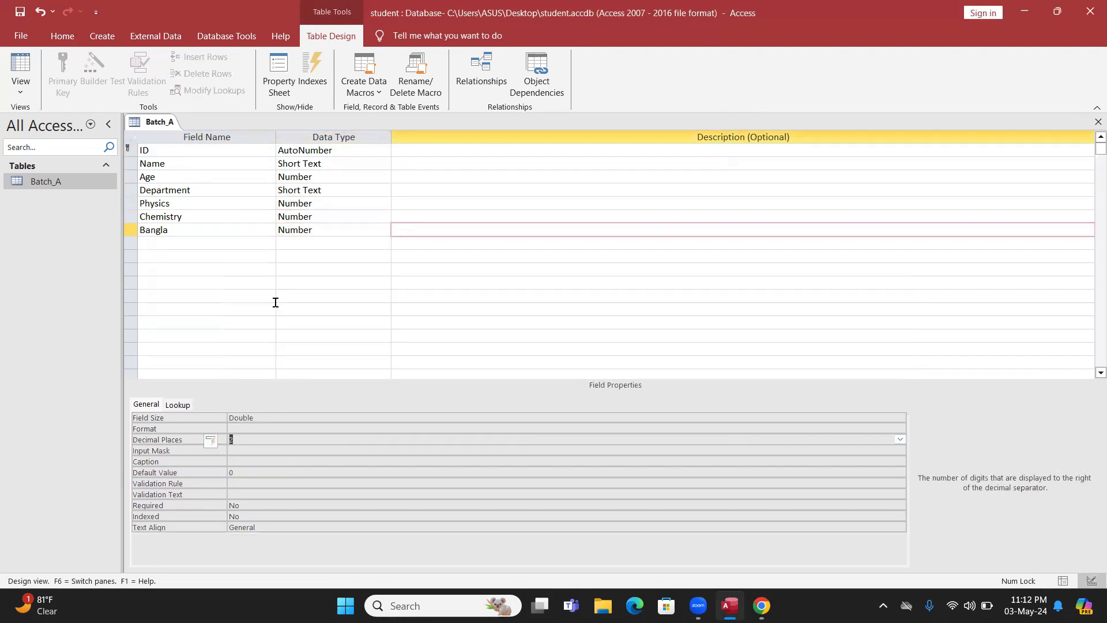
- Add a field named Total with the Calculated data type below Bangla
left_click(226, 246)
type("T")
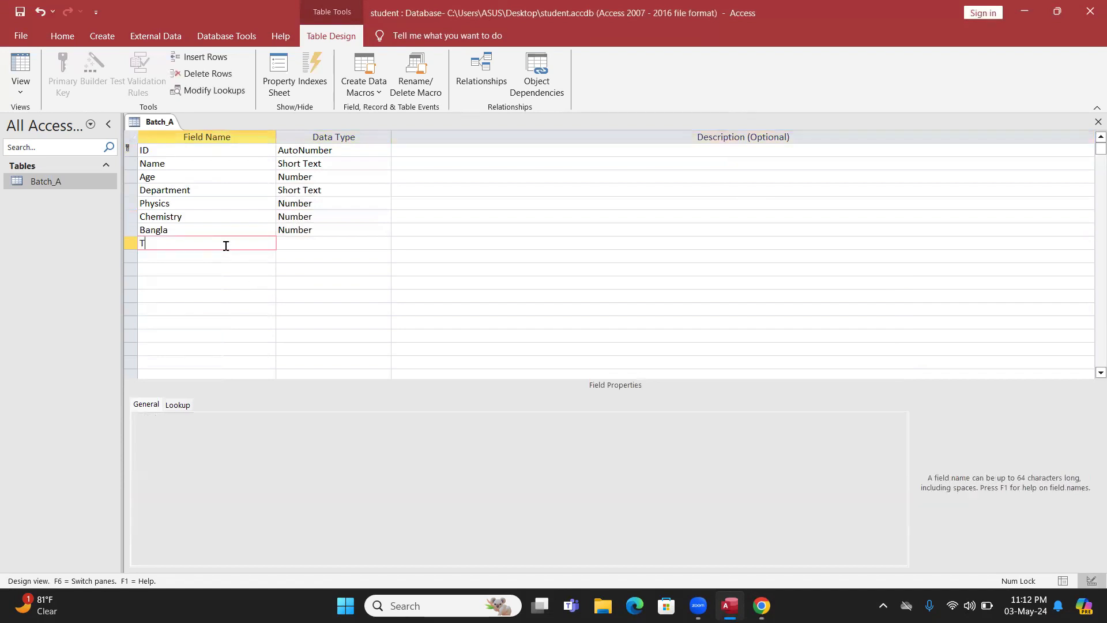
type("otal")
key("Tab")
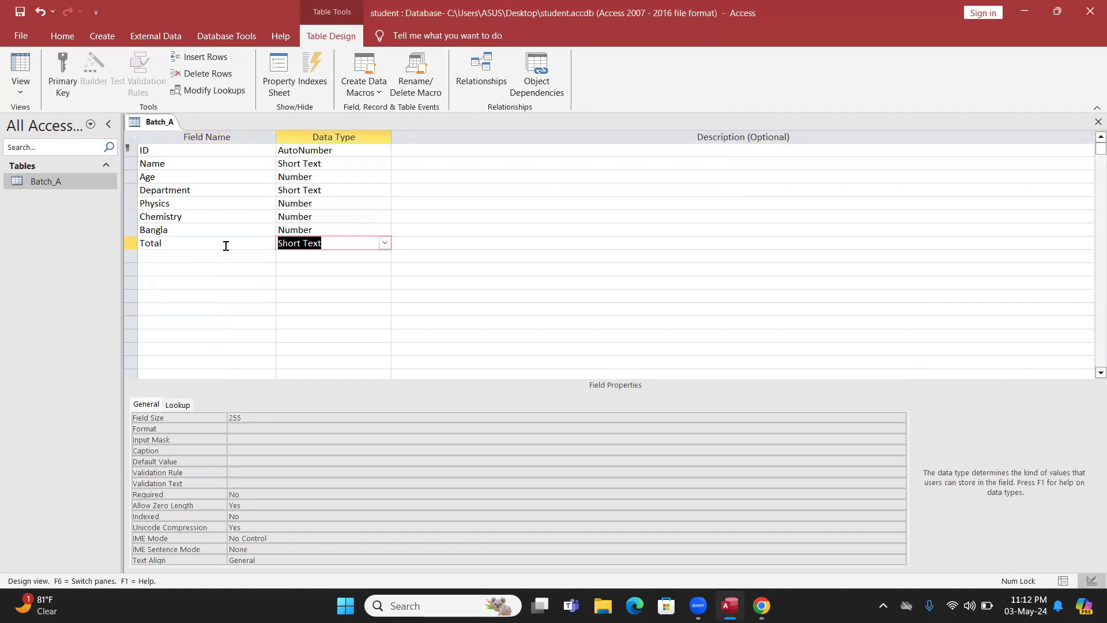
type("cal")
key("Return")
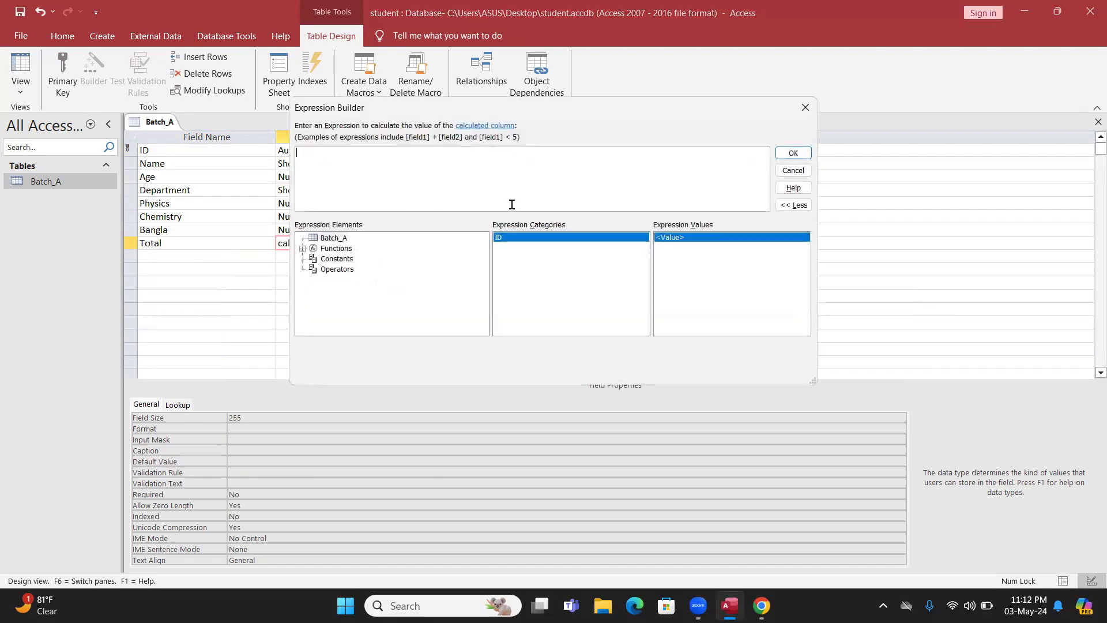
- Dismiss the Expression Builder and try to reopen it by reselecting Calculated as the Total field's data type
left_click(805, 107)
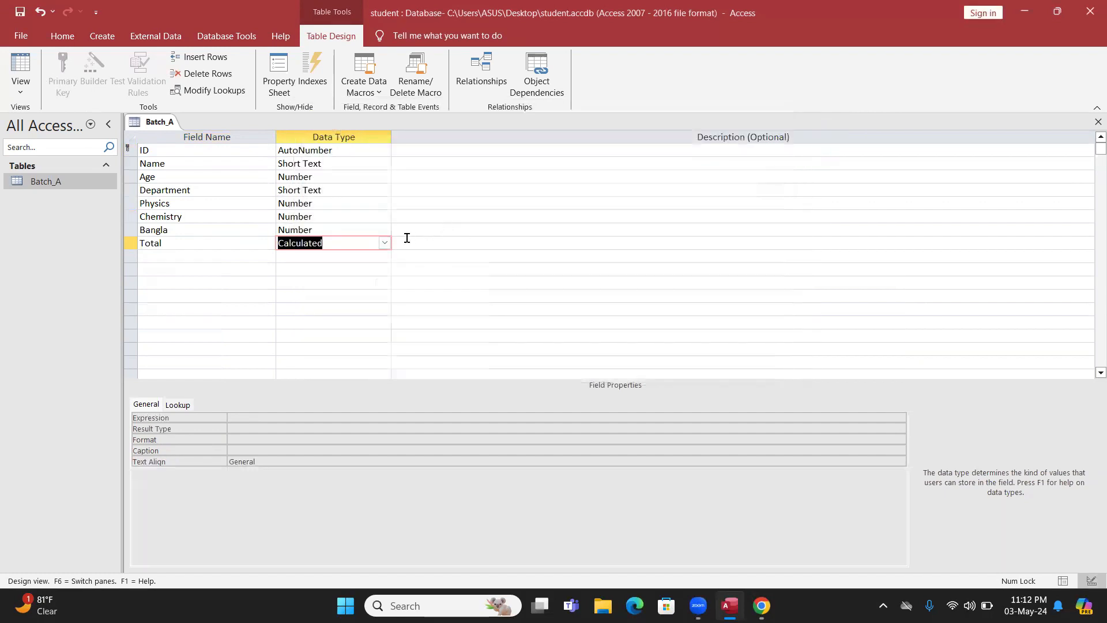
left_click(385, 245)
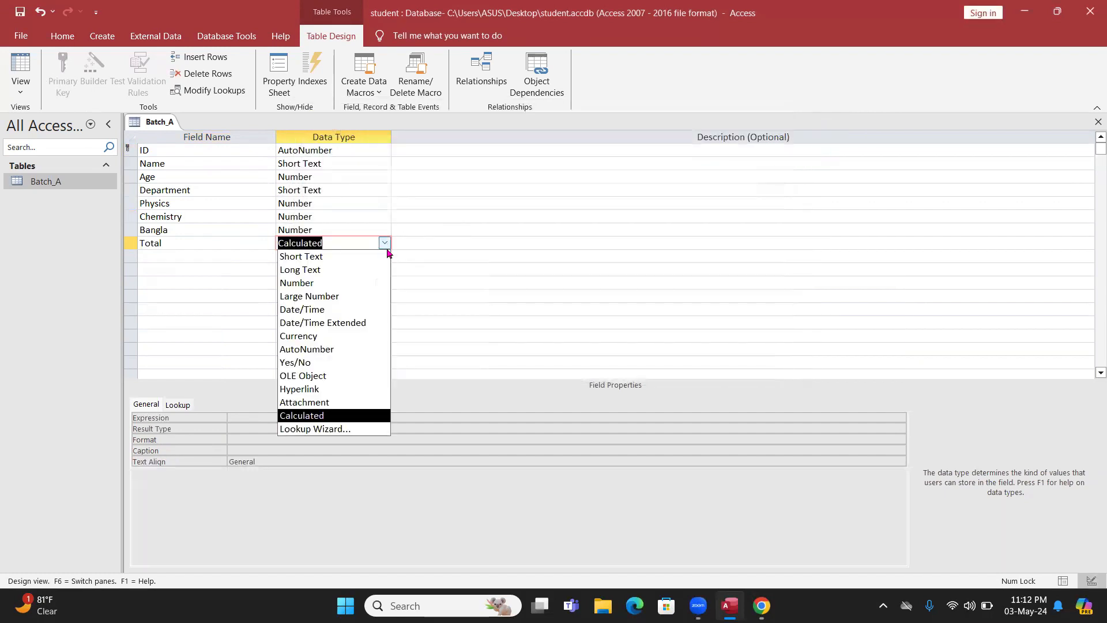
left_click(304, 420)
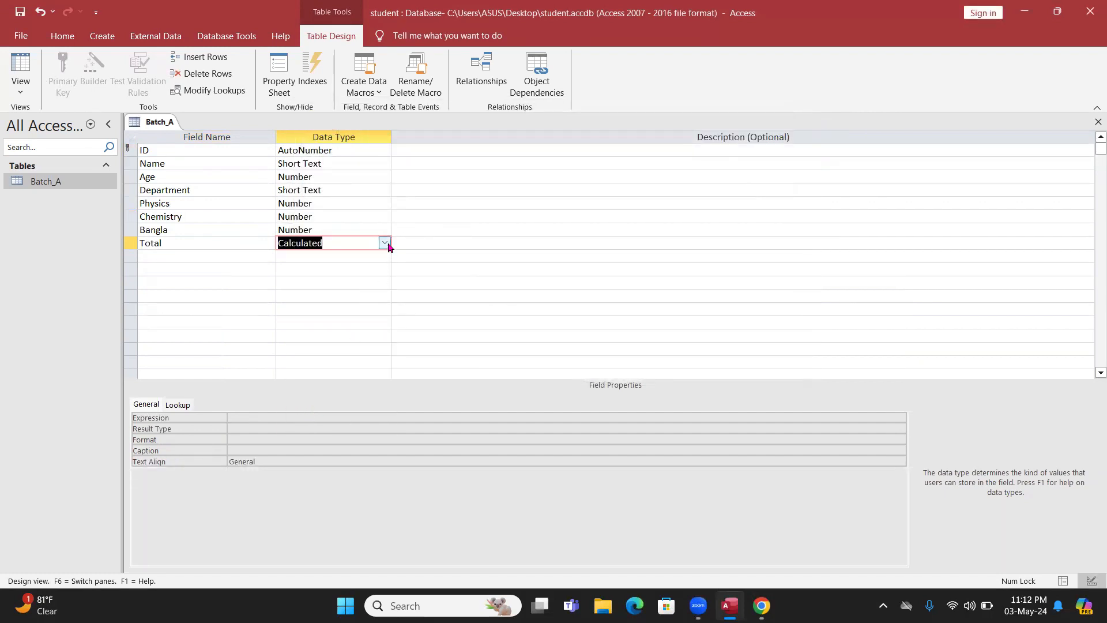
left_click(388, 247)
left_click(317, 414)
key("Tab")
key("Tab")
left_click(343, 255)
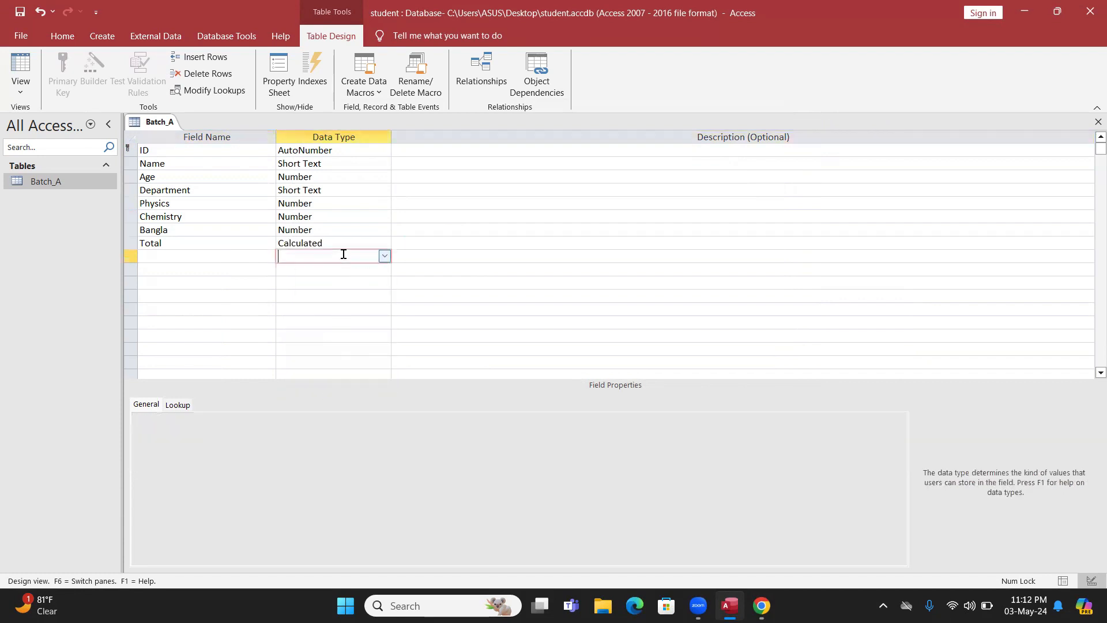
key("Tab")
key("Tab")
key("Tab")
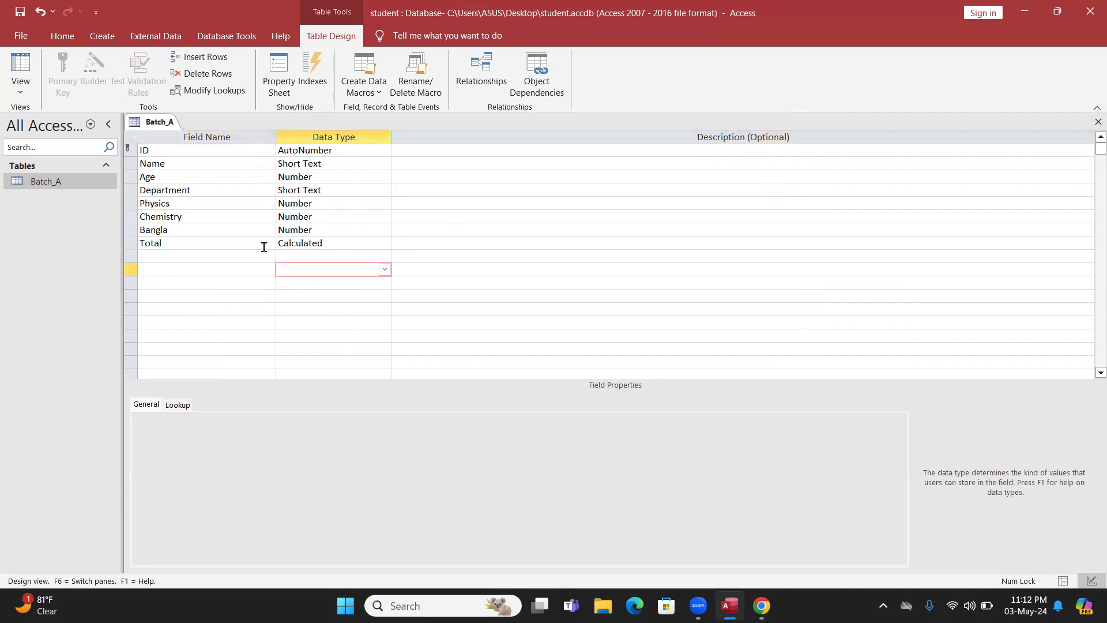
- Switch the Total field to Long Text and back to Calculated to reopen the Expression Builder
left_click(264, 247)
left_click(384, 243)
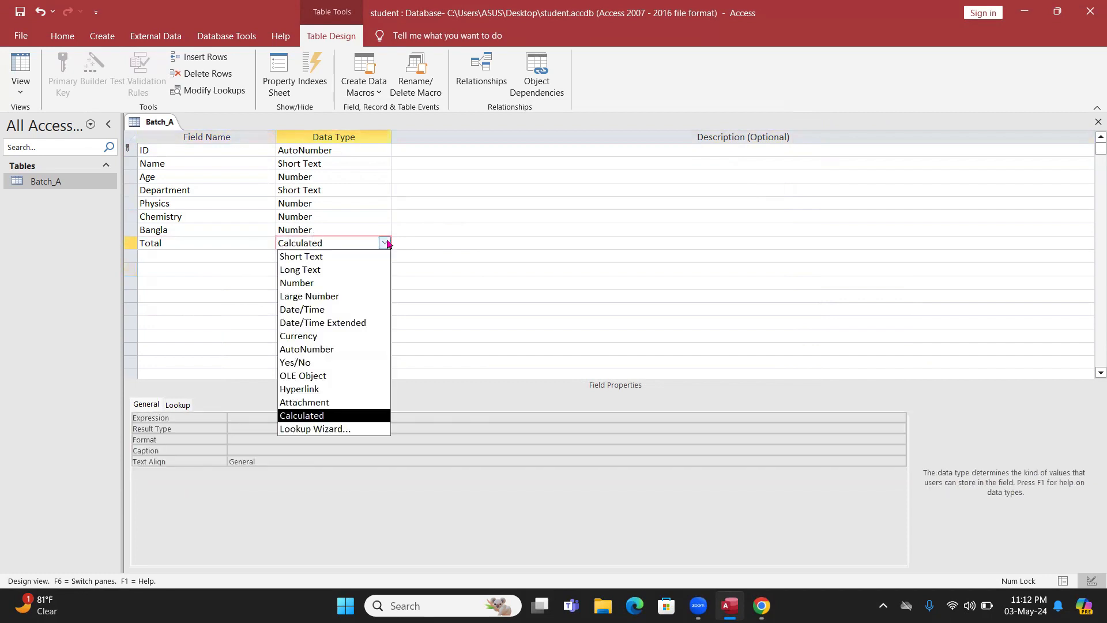
left_click(329, 270)
left_click(384, 243)
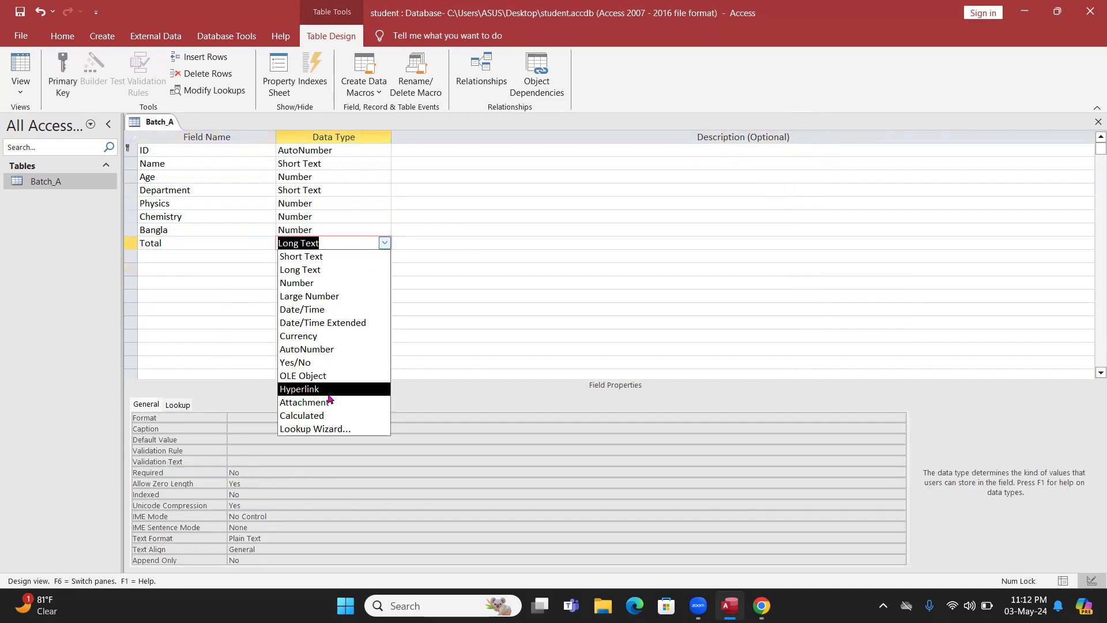
left_click(326, 415)
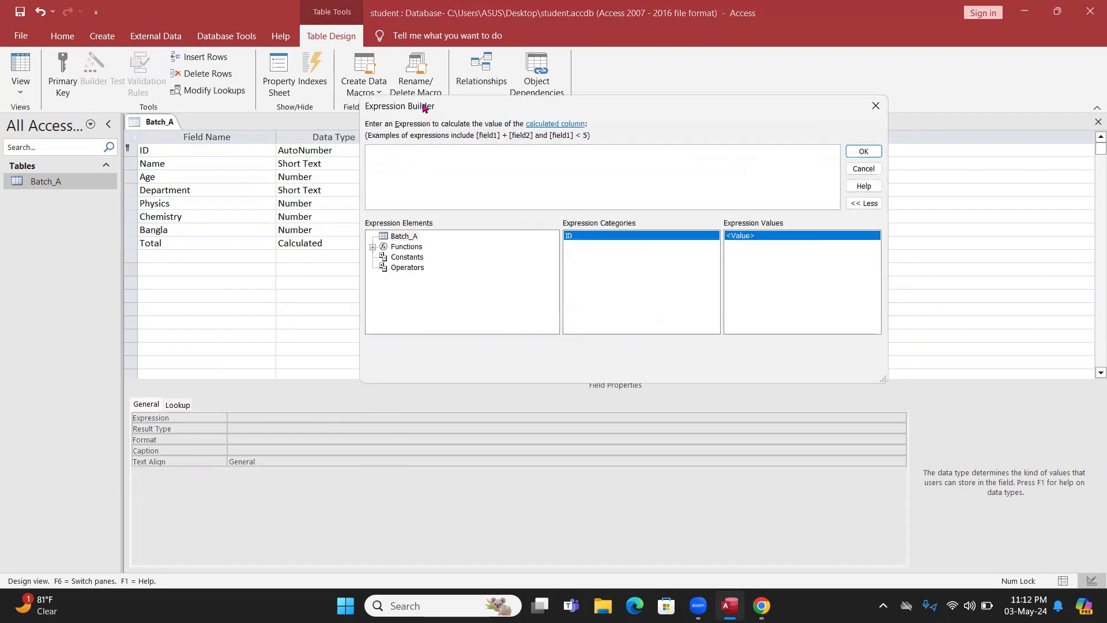
- Enter and accept [Physics]+[Chemistry]+[Bangla] as the expression for the Total field
left_click_drag(459, 110, 494, 123)
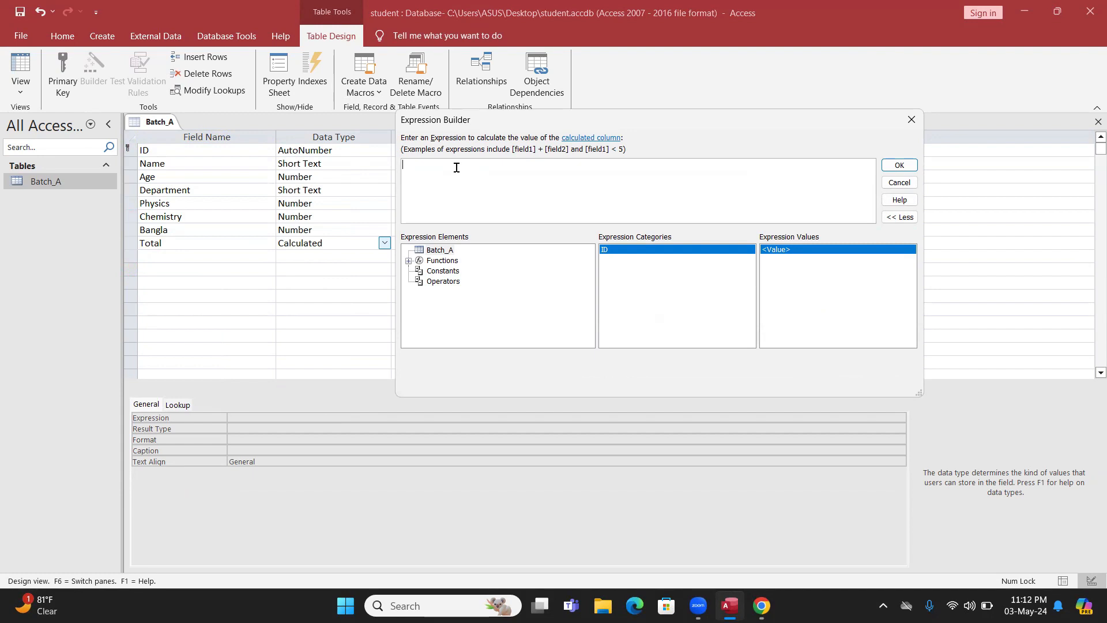
type("[")
scroll(497, 207, "up", 3, "ctrl")
type("td")
key("BackSpace")
key("BackSpace")
key("BackSpace")
type("[Physics]+[Che")
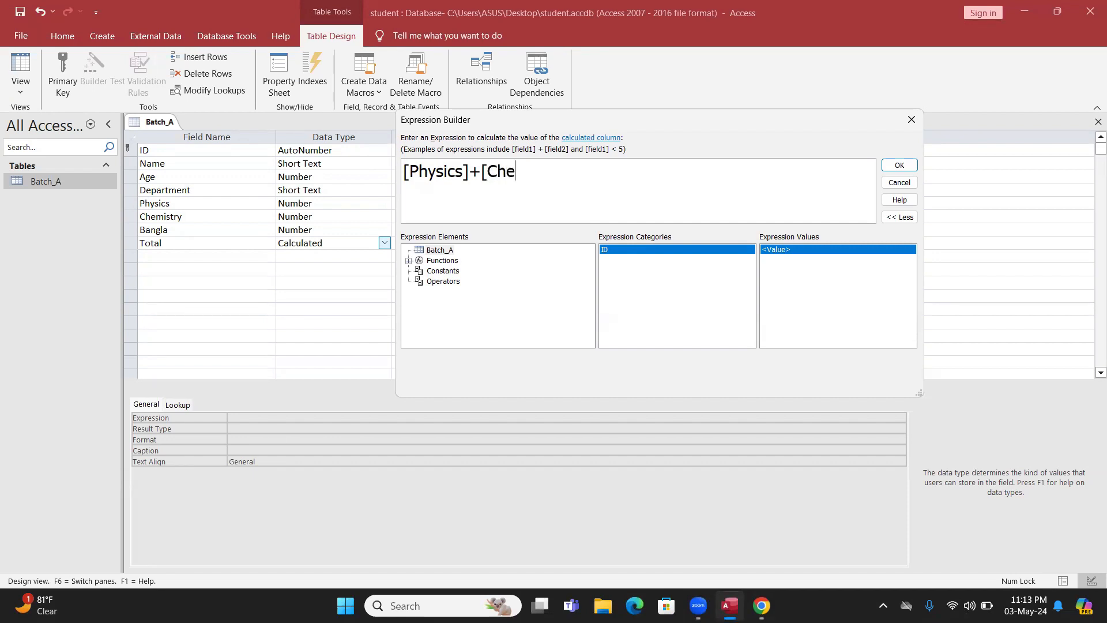
type("mistry]+[bangla")
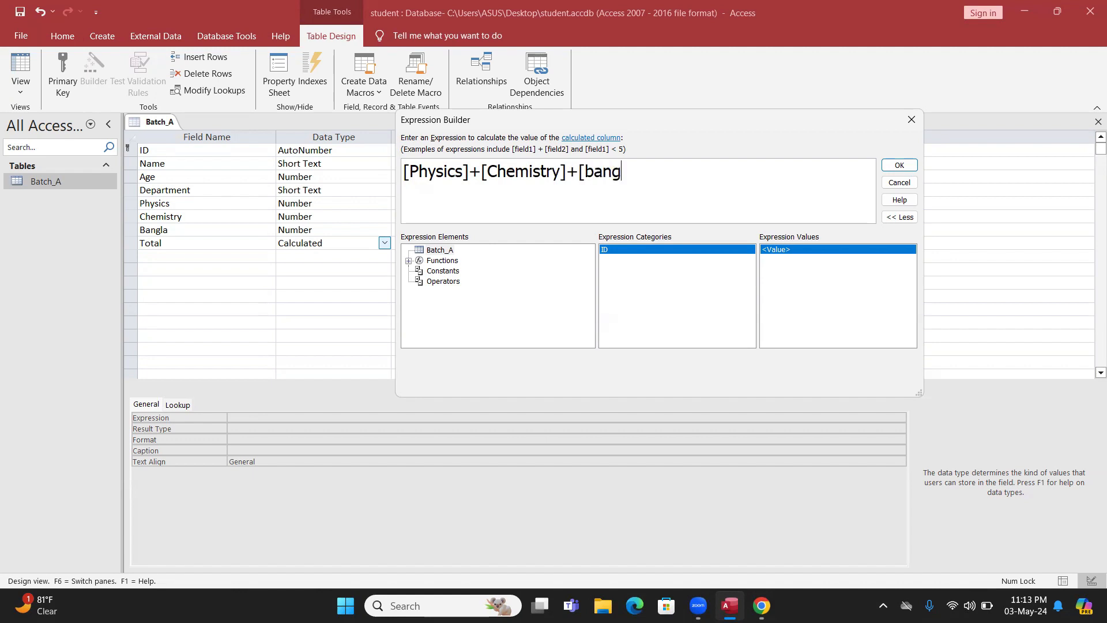
key("BackSpace")
key("BackSpace")
key("BackSpace")
key("BackSpace")
key("BackSpace")
key("BackSpace")
type("Bangla]")
left_click(899, 165)
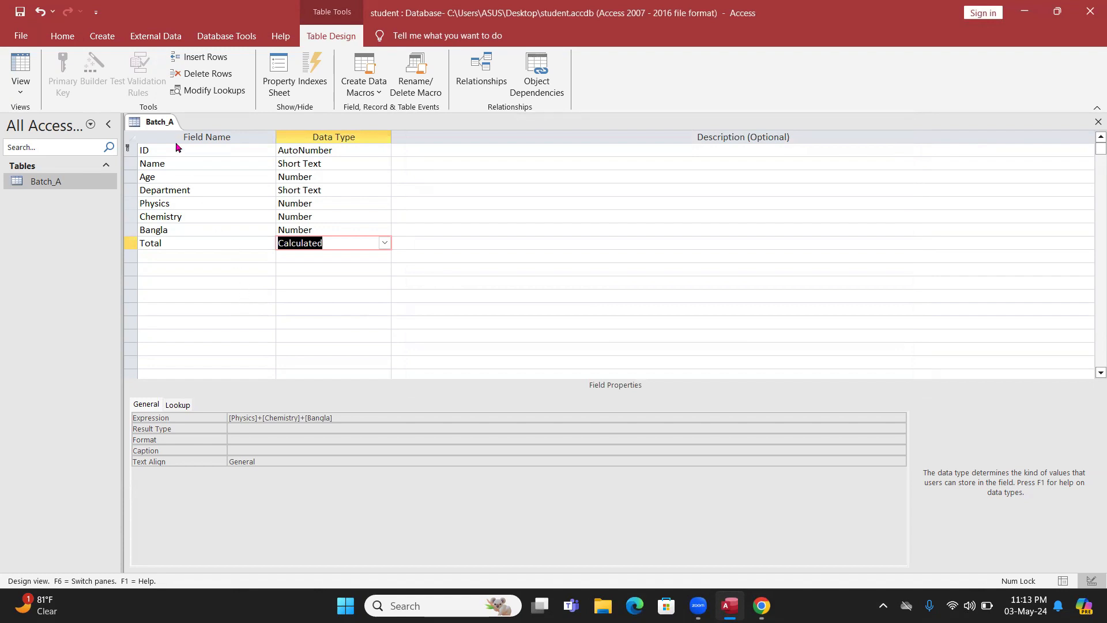
- Open the Batch_A table in datasheet view for entering records
right_click(167, 122)
key("Escape")
right_click(68, 183)
left_click(95, 188)
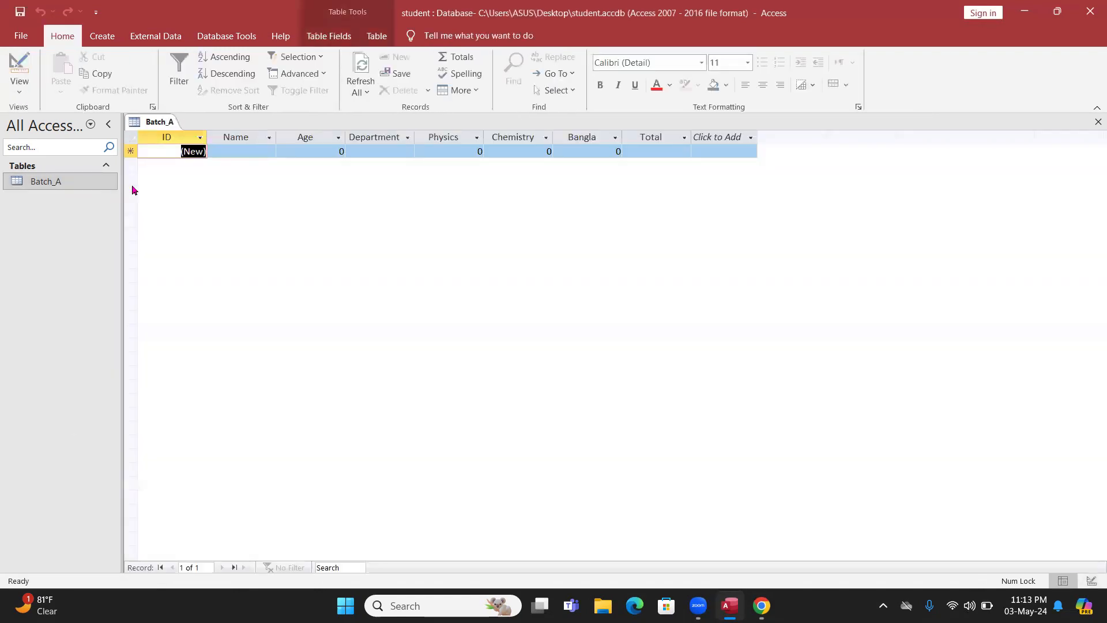
- Start the first record of Batch_A by entering the student's name
left_click(228, 154)
type("I")
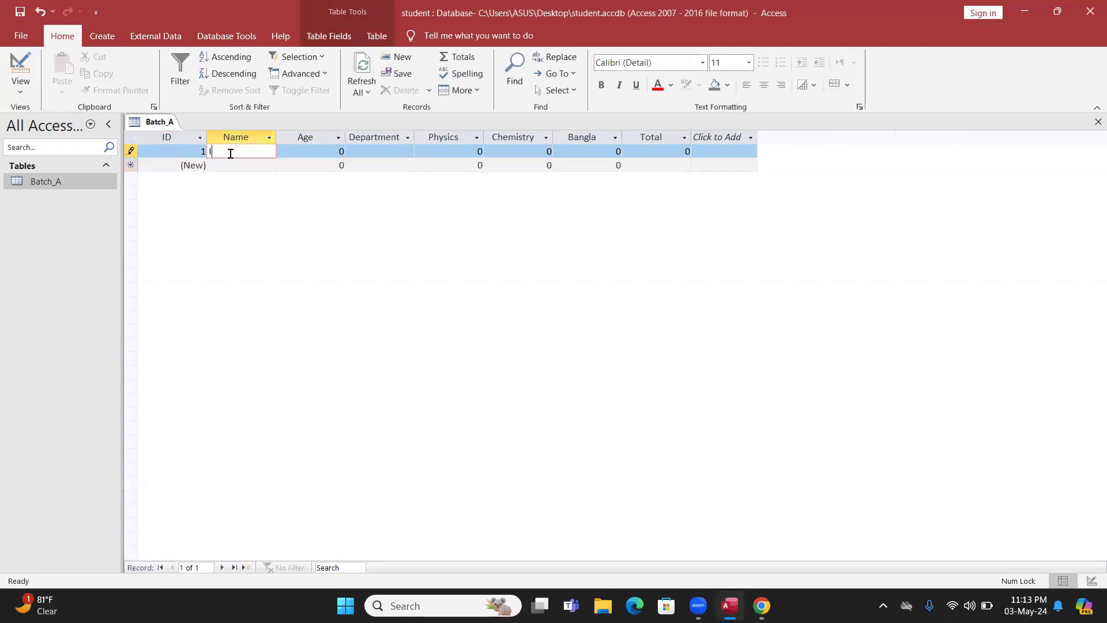
type("mran")
key("Tab")
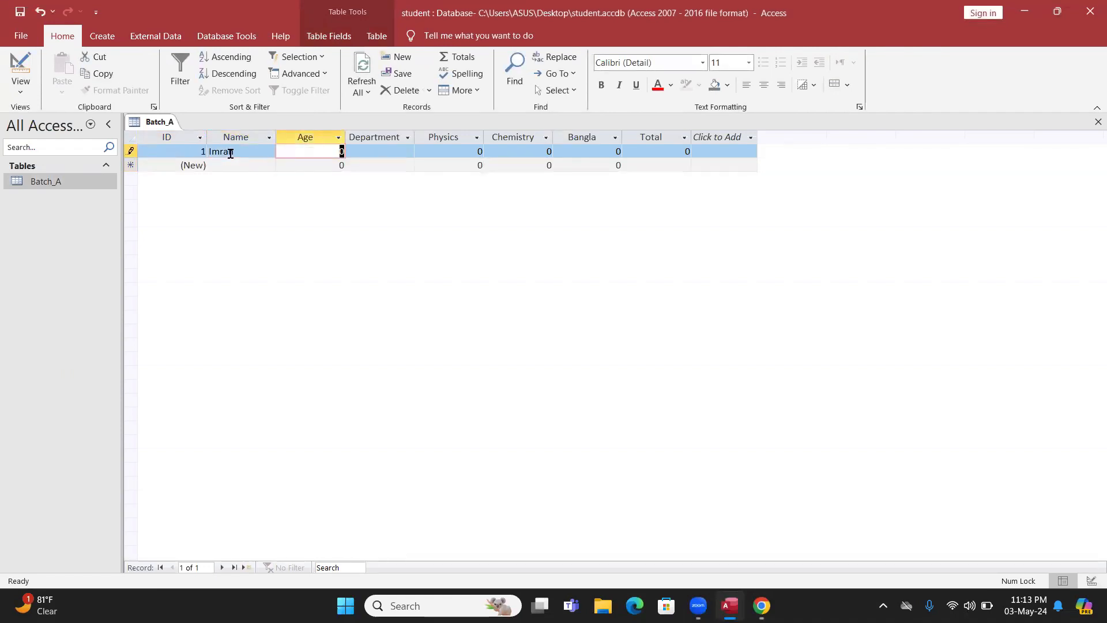
- Try to enter 4 as the first student's age and dismiss the validation alerts
type("4")
key("Tab")
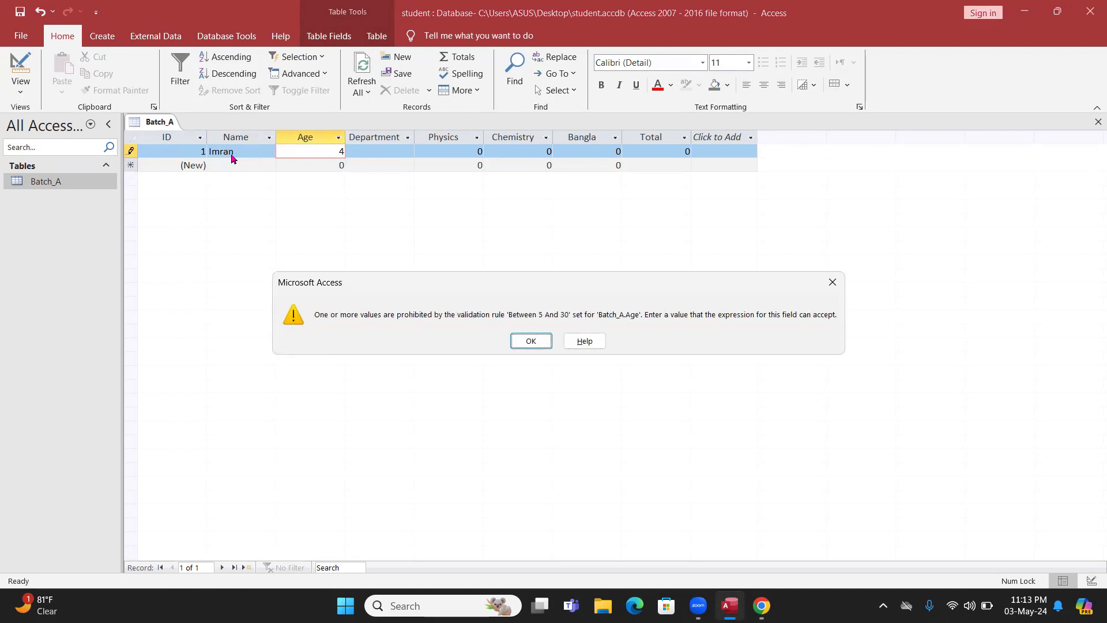
left_click(517, 344)
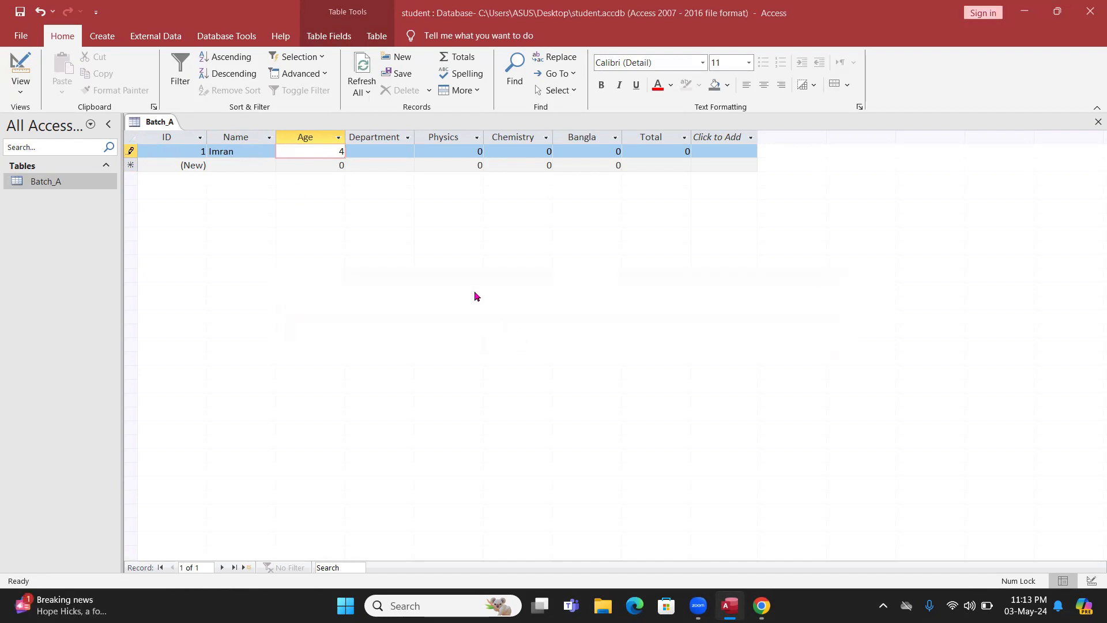
left_click(452, 230)
left_click(531, 340)
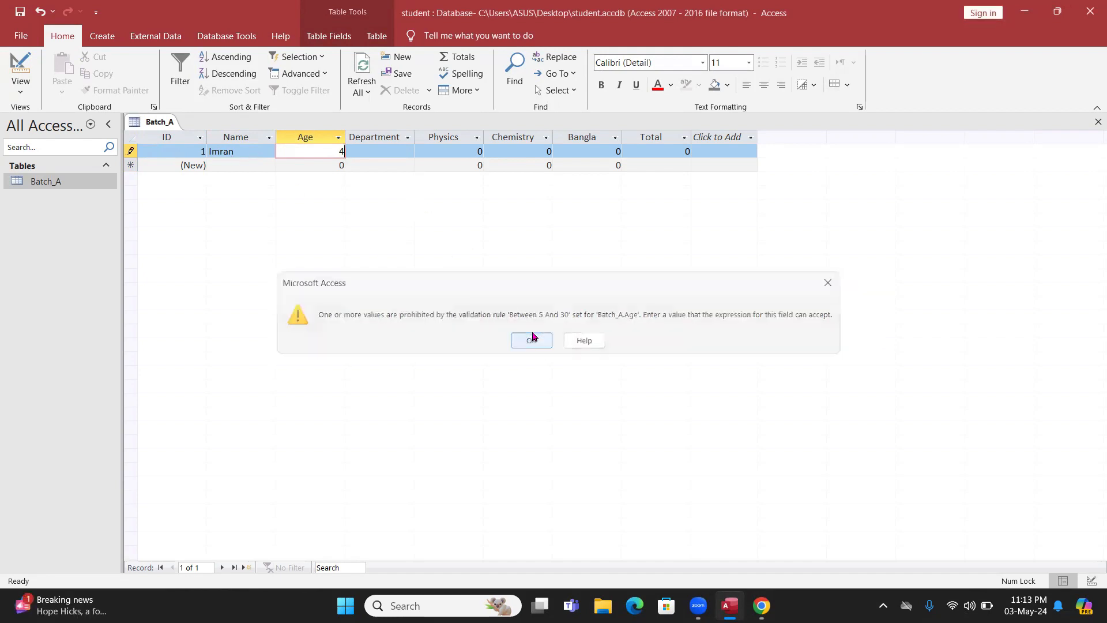
- Set the first student's age to 14 and department to ME
double_click(342, 151)
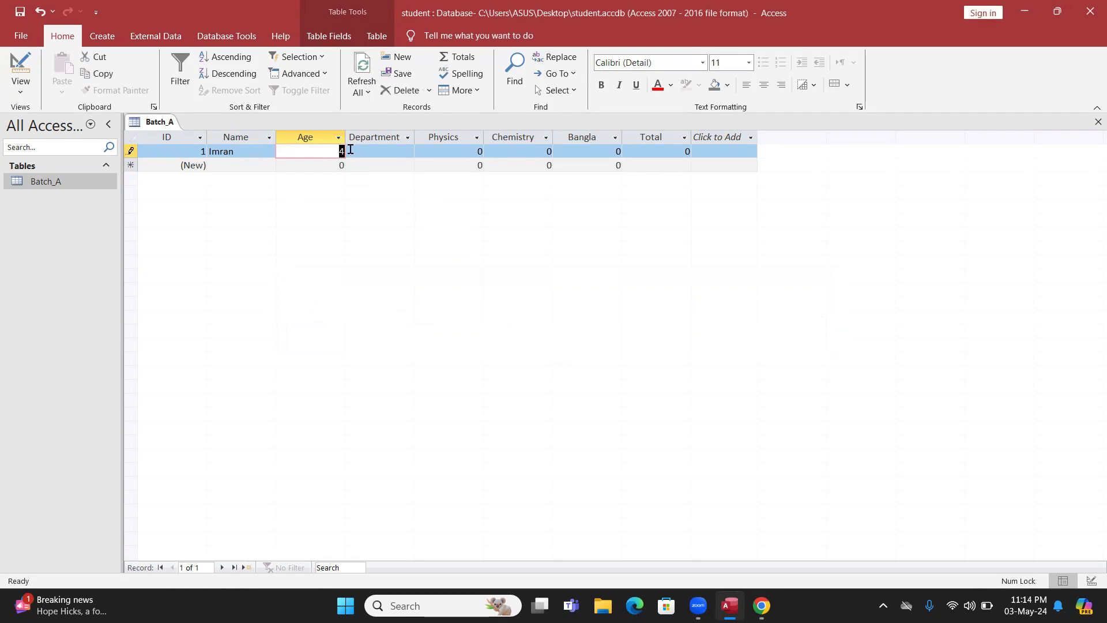
type("14")
key("Tab")
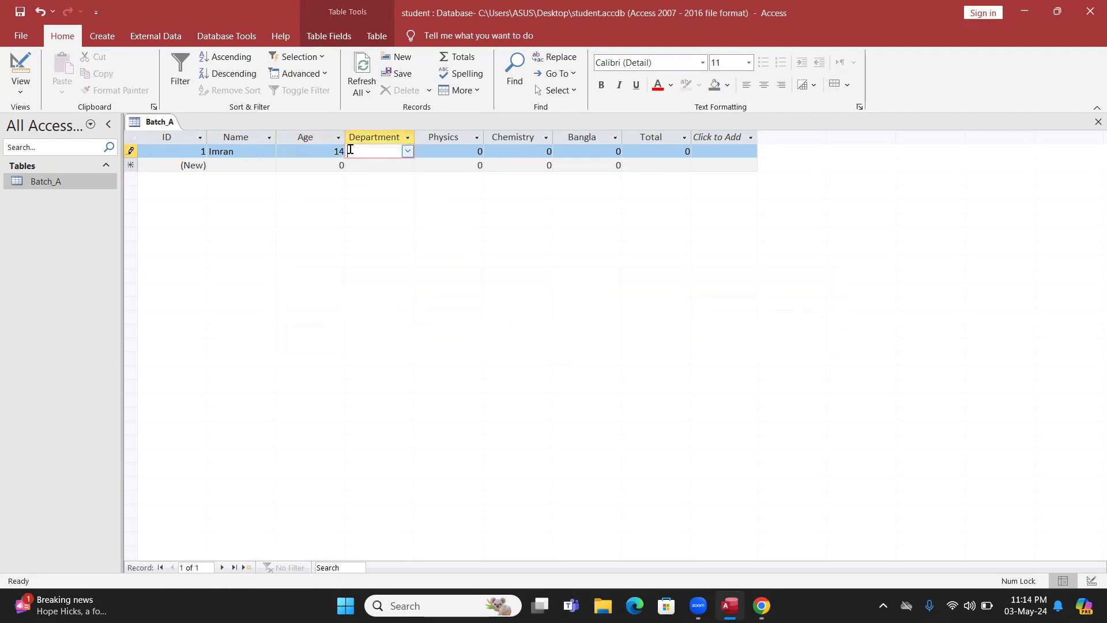
type("ME")
key("Tab")
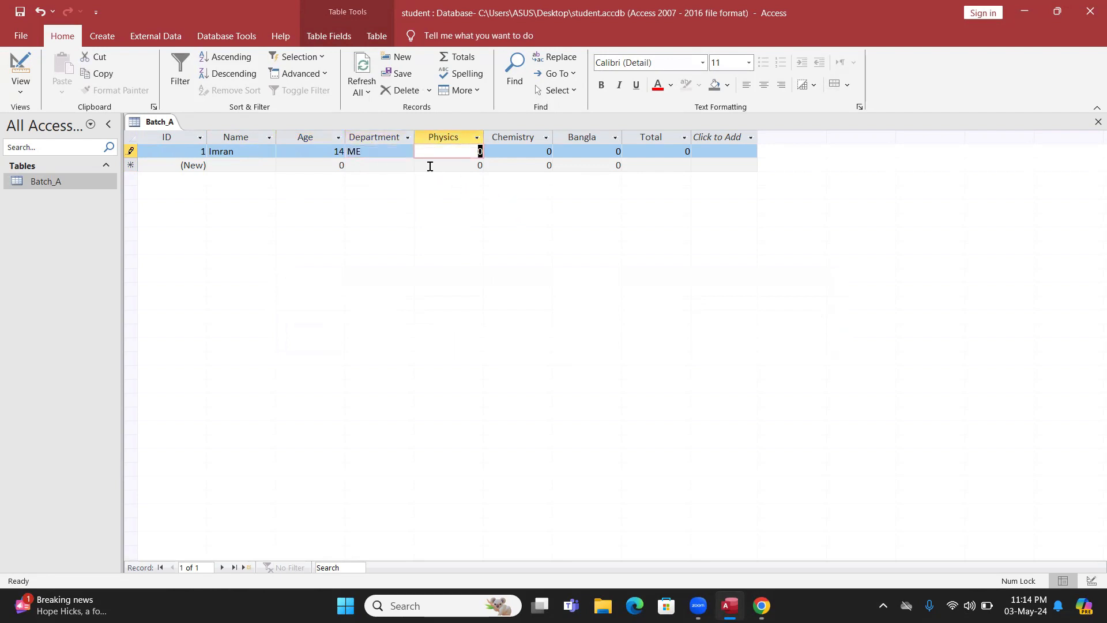
- Change the age in the first student's record to 23
double_click(341, 151)
type("23")
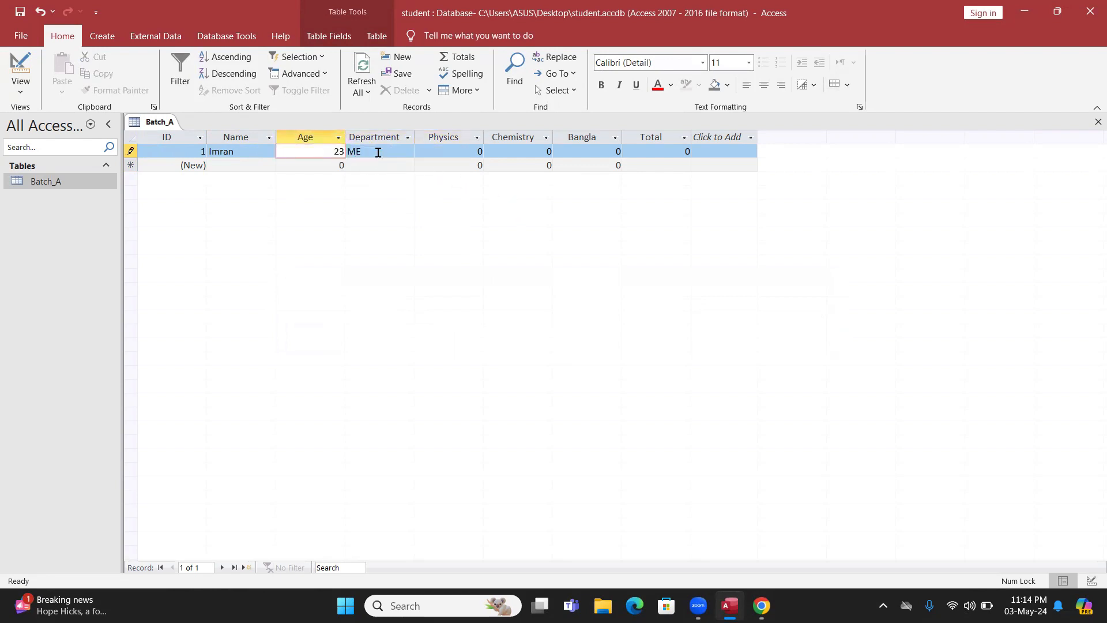
left_click(392, 152)
- Enter the first student's marks as 80 in Physics, 78 in Chemistry and 78 in Bangla
left_click(451, 151)
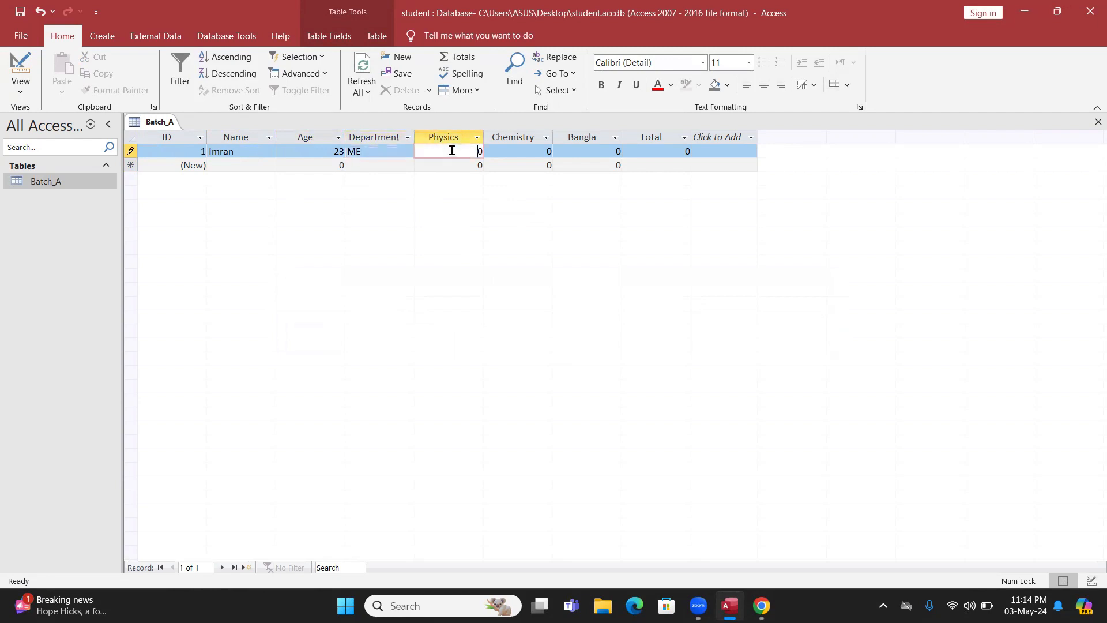
type("80")
key("Tab")
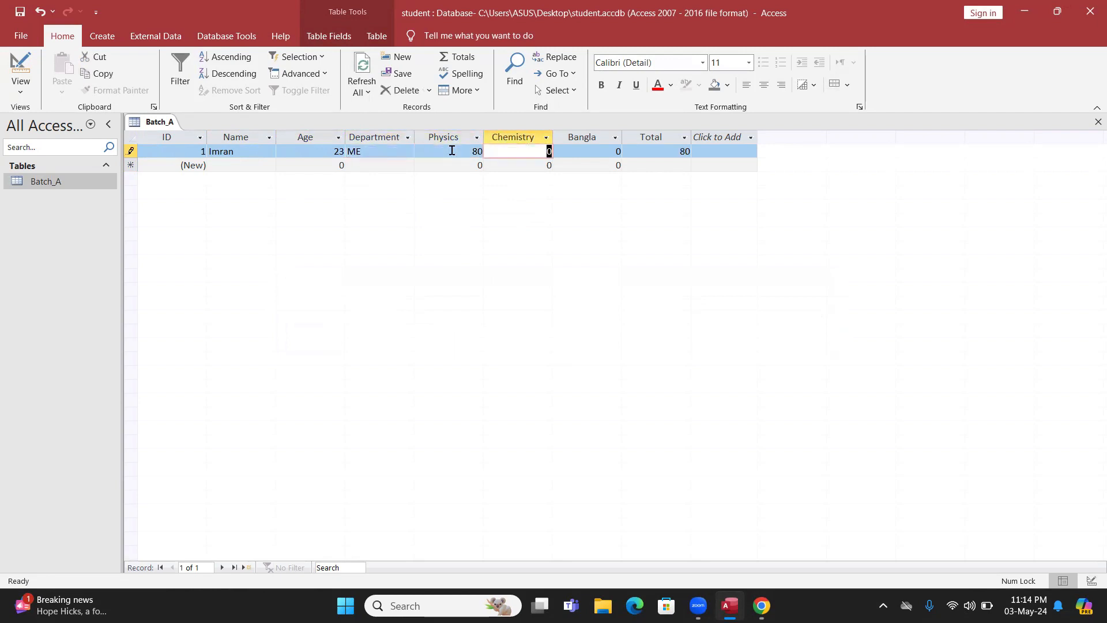
type("78")
key("Tab")
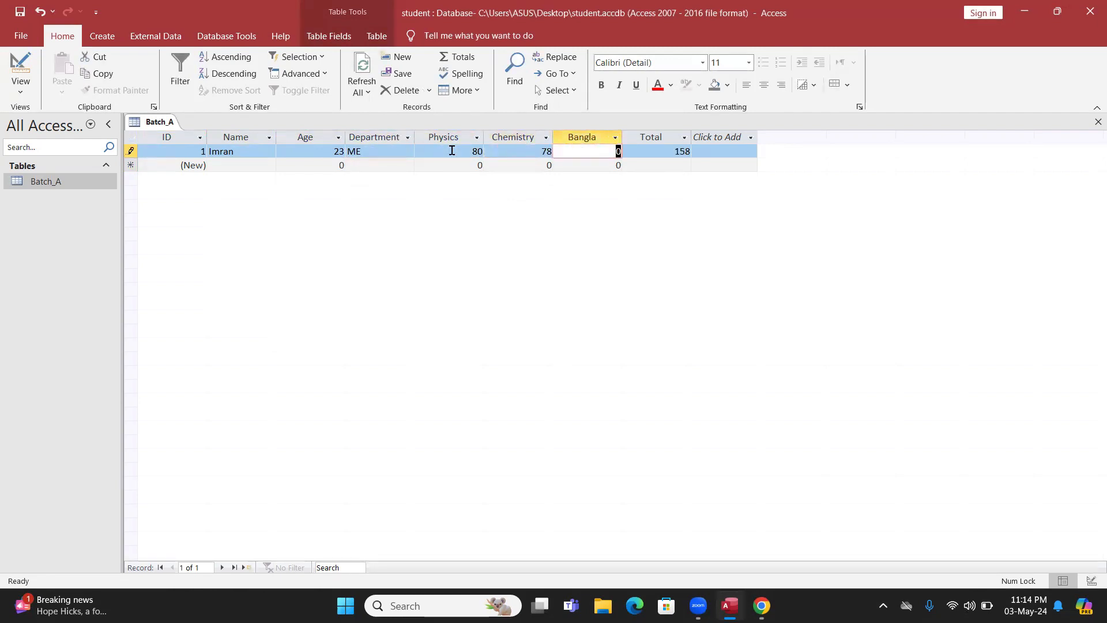
type("78")
key("Tab")
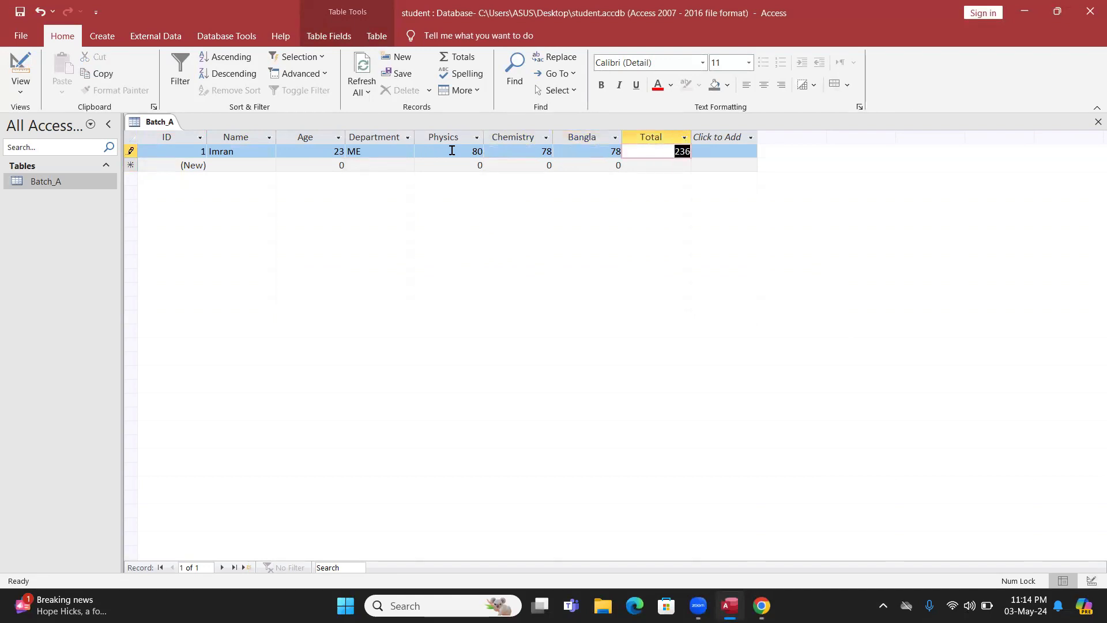
- Start the second record of Batch_A with the student's name, age 24 and department IPE
key("Tab")
type("H")
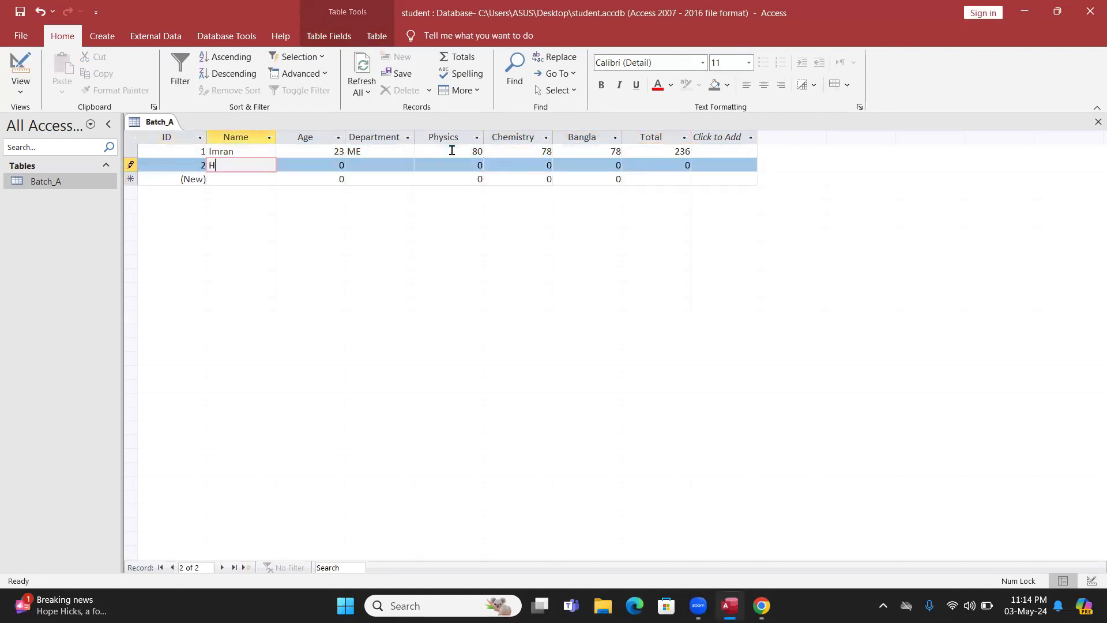
type("asan")
key("Tab")
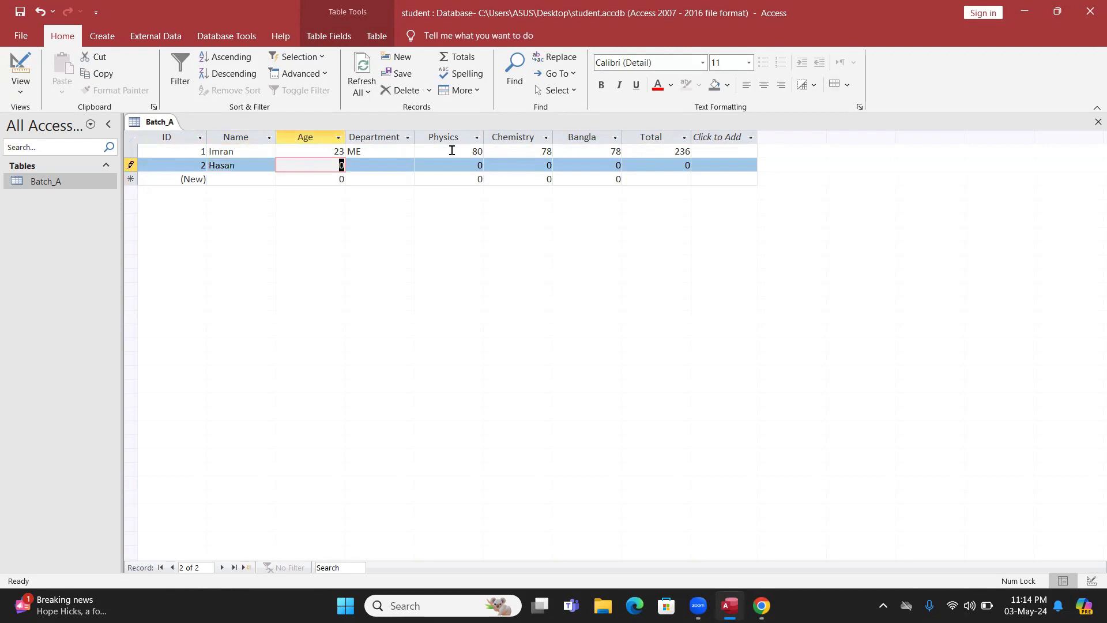
type("24")
key("Tab")
type("IPE")
key("Tab")
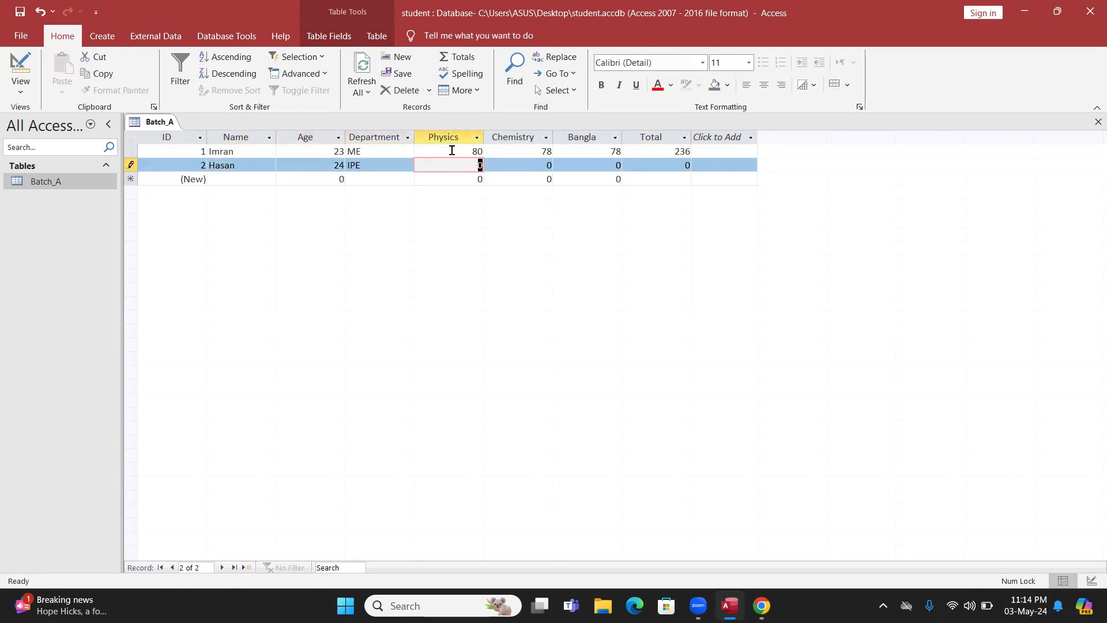
- Enter the second student's marks as 90 in Physics, 89 in Chemistry and 78 in Bangla
type("90")
key("Tab")
type("89")
key("Tab")
type("78")
key("Tab")
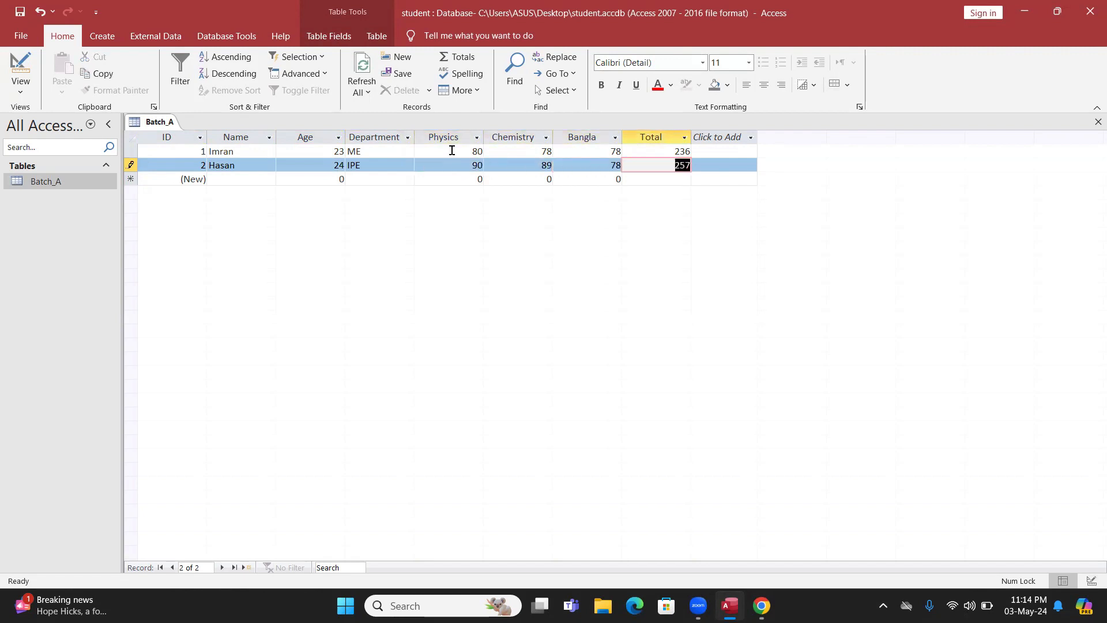